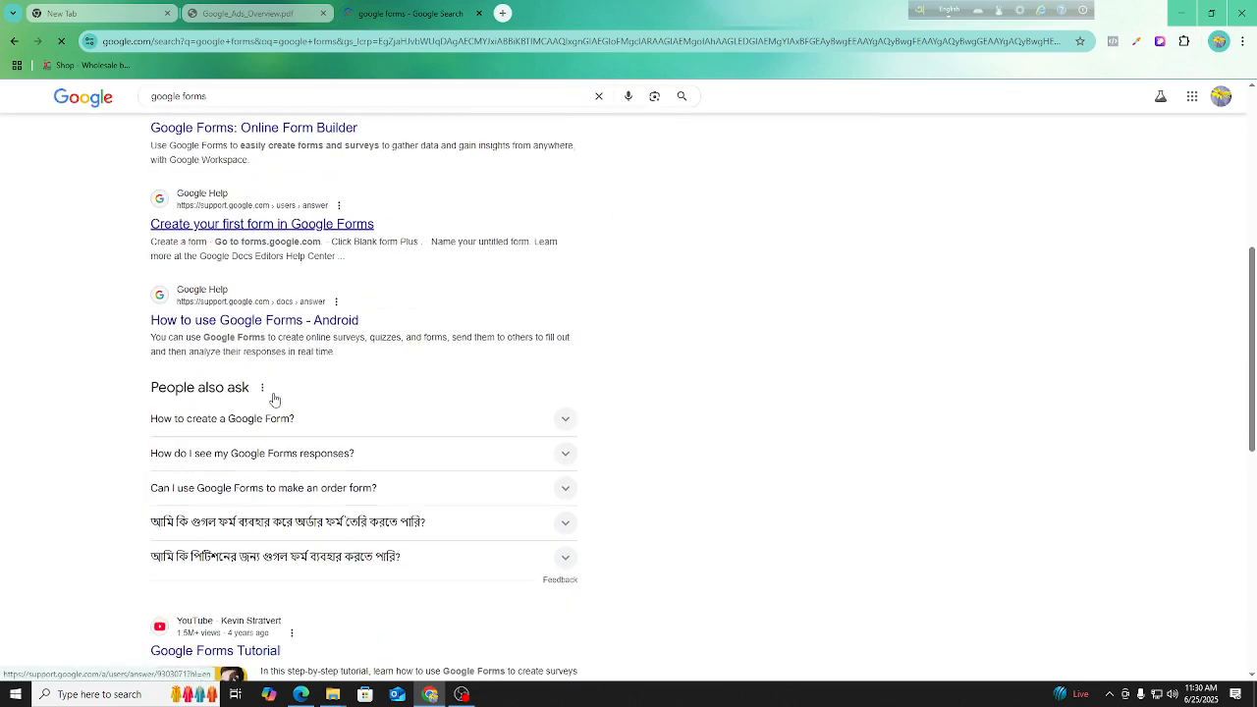
Switch Google Forms to the first alternative account offered and create a blank form.
scroll(246, 324, "up", 5)
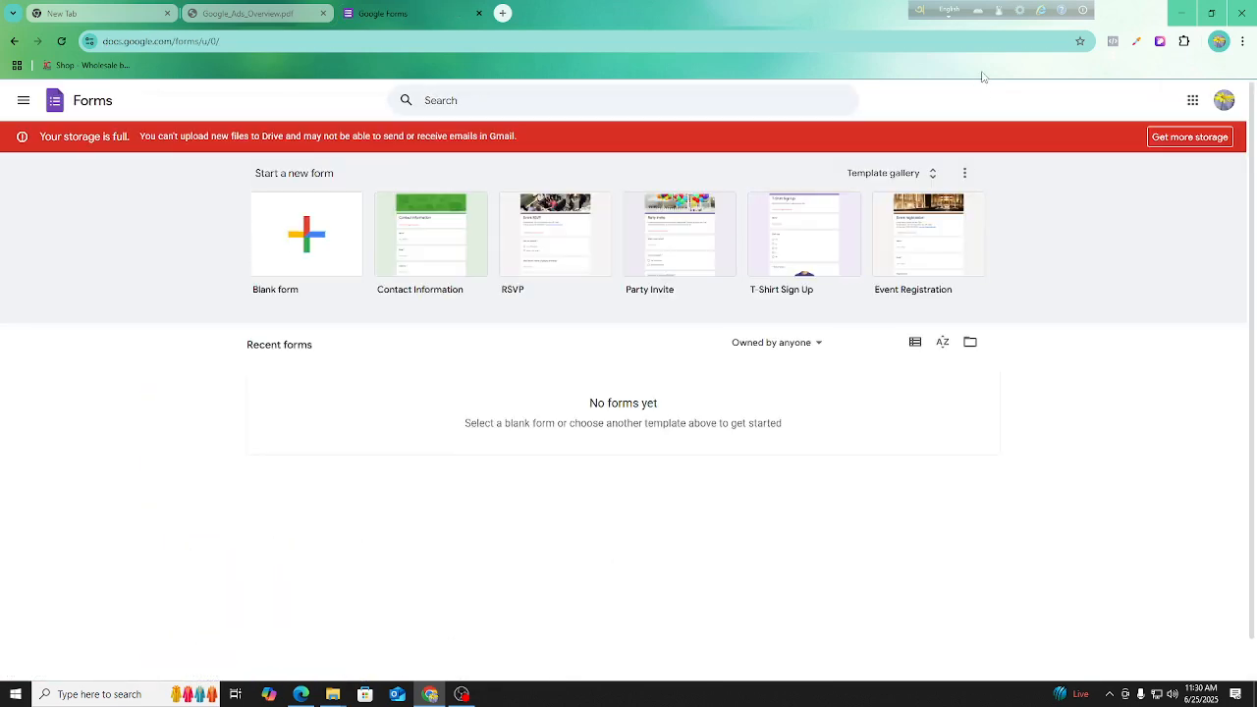
left_click(1224, 100)
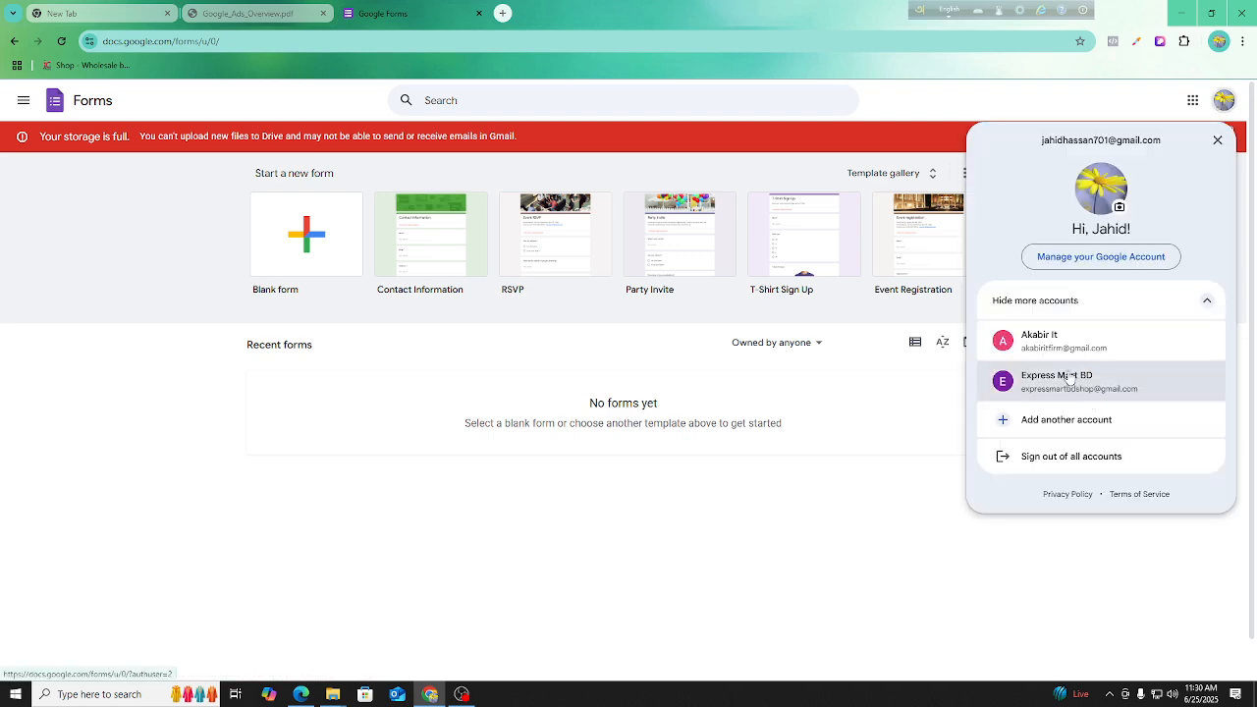
left_click(1061, 344)
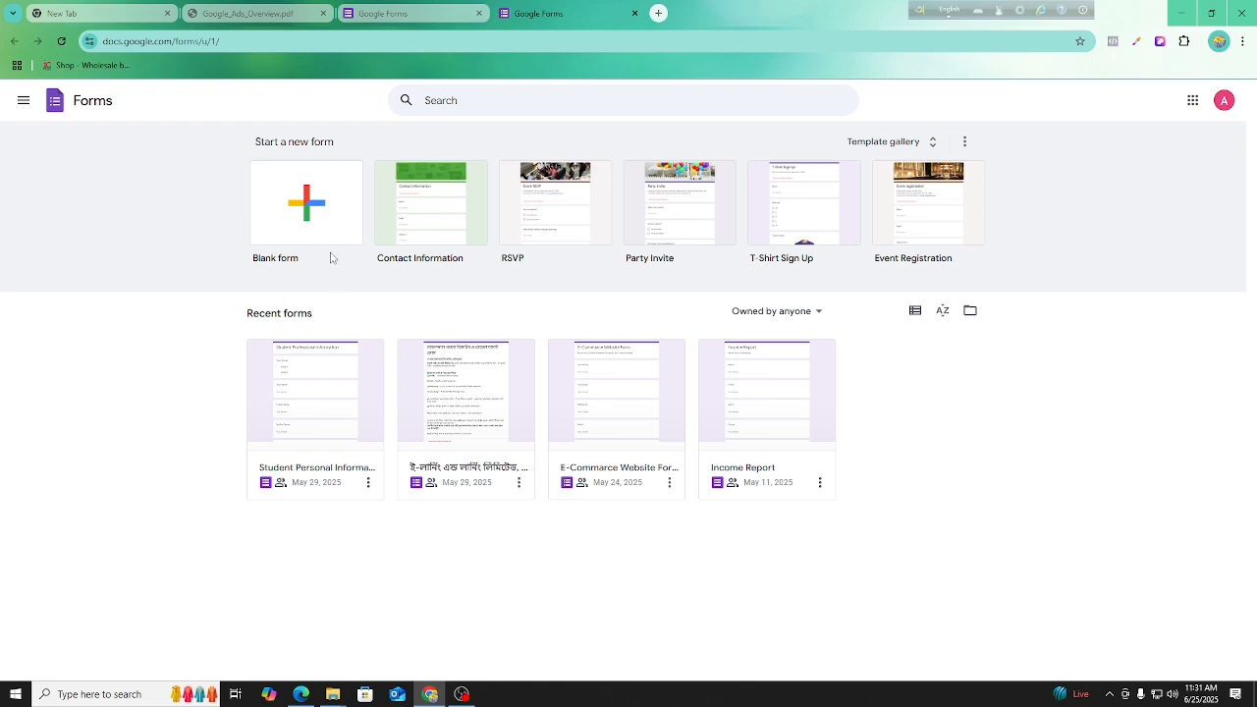
left_click(299, 212)
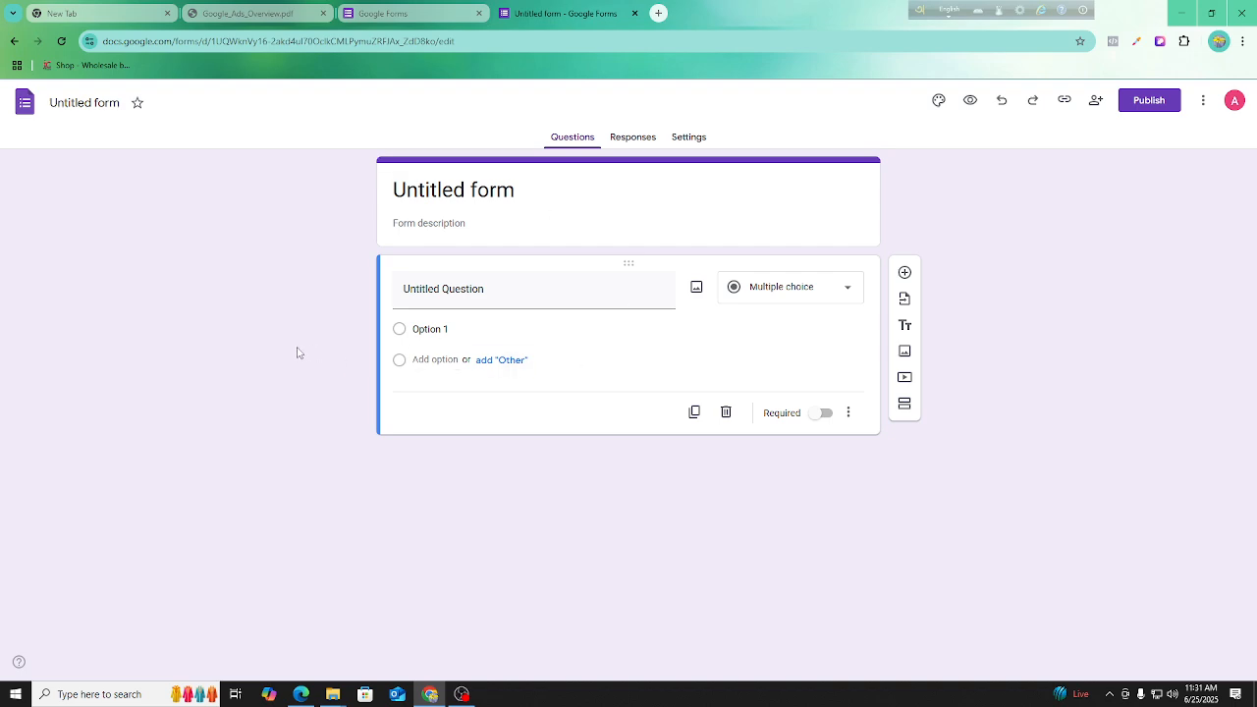
left_click(75, 104)
left_click(438, 187)
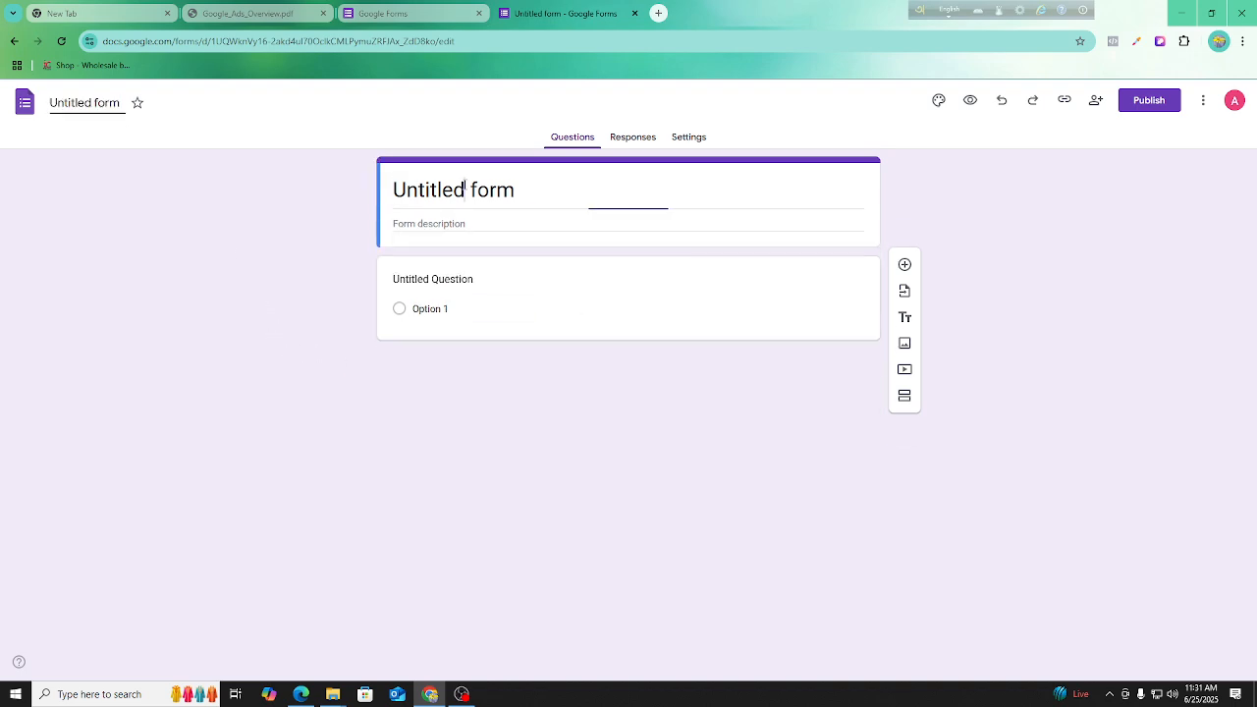
triple_click(466, 188)
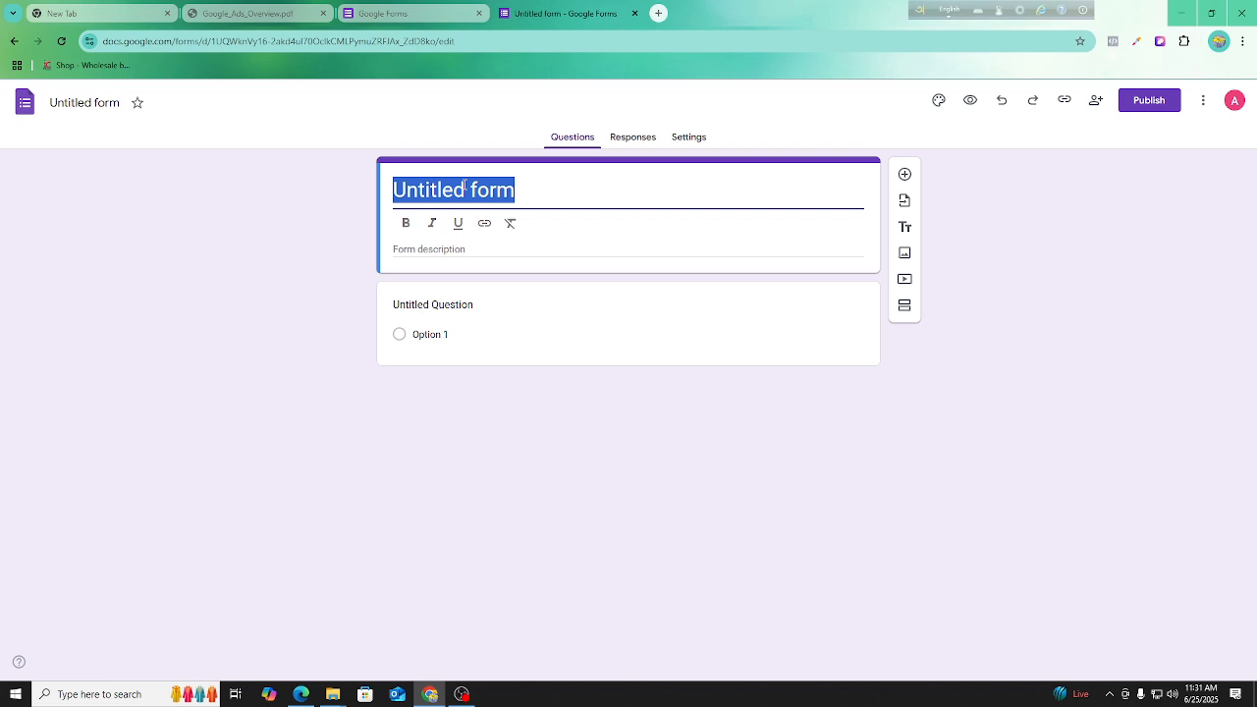
type("Pic")
key("BackSpace")
key("BackSpace")
key("BackSpace")
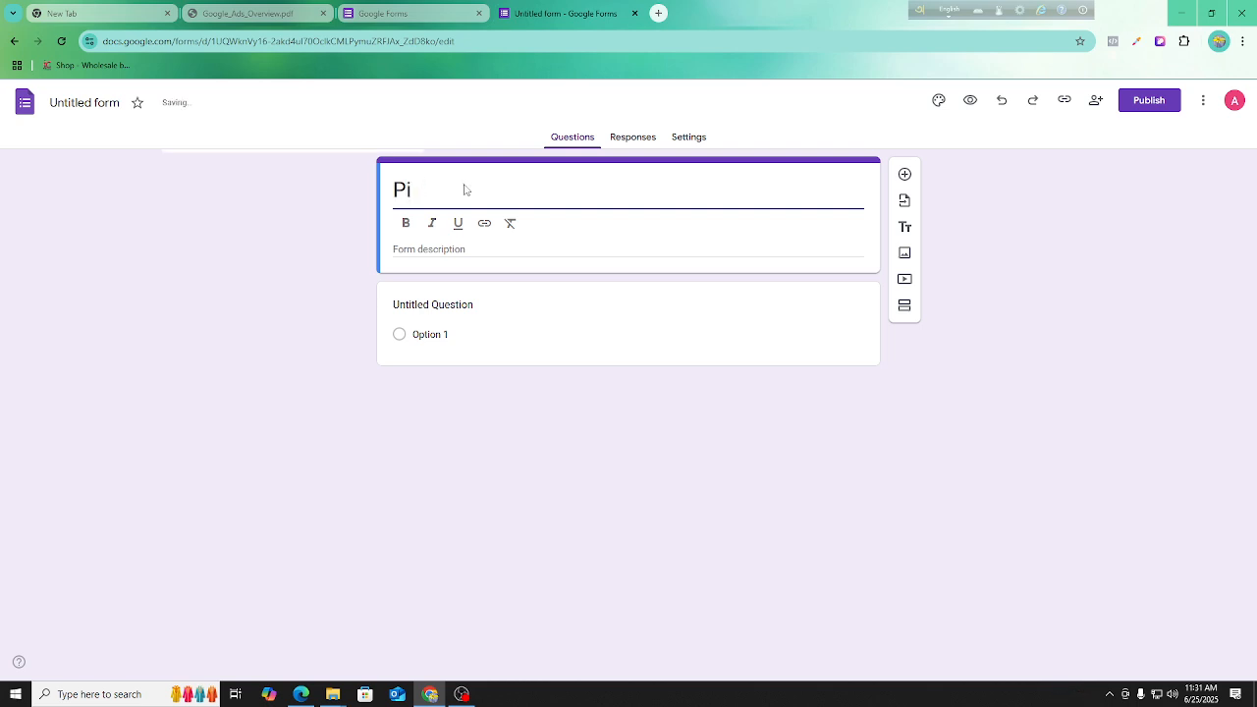
type("Ba")
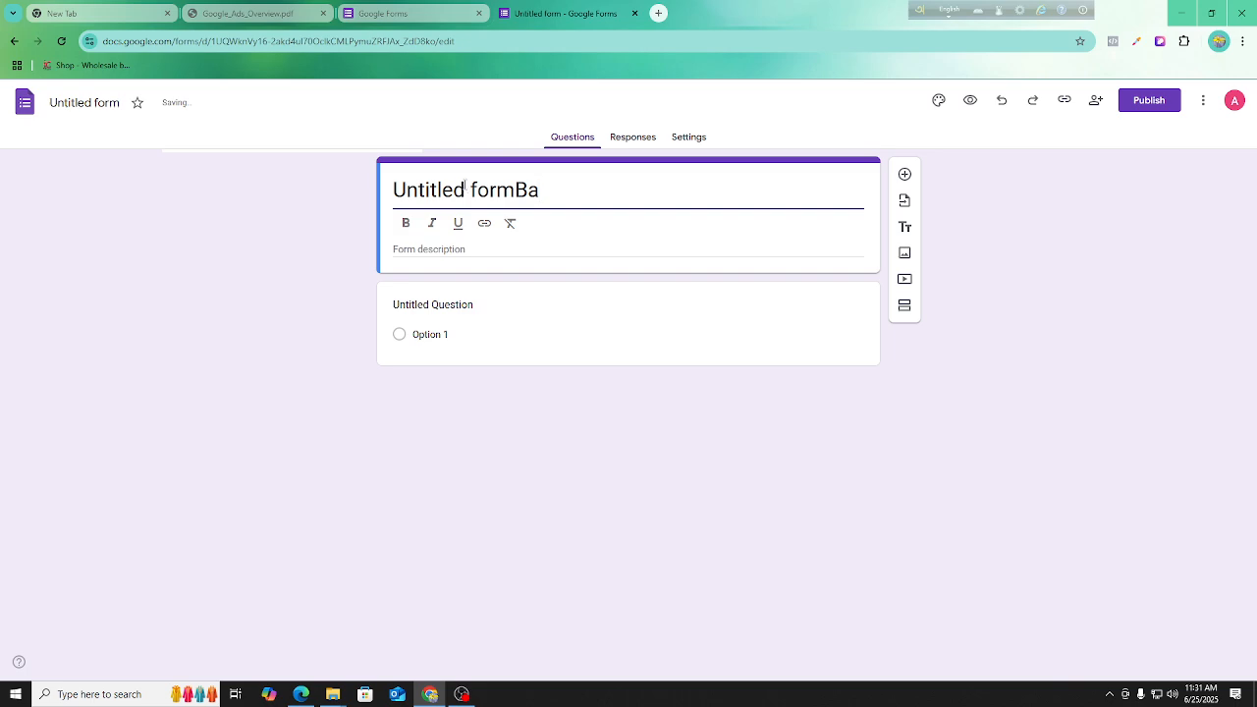
Replace the form's title with "Batch 2 Picnic".
left_click(467, 186)
triple_click(467, 186)
type("B")
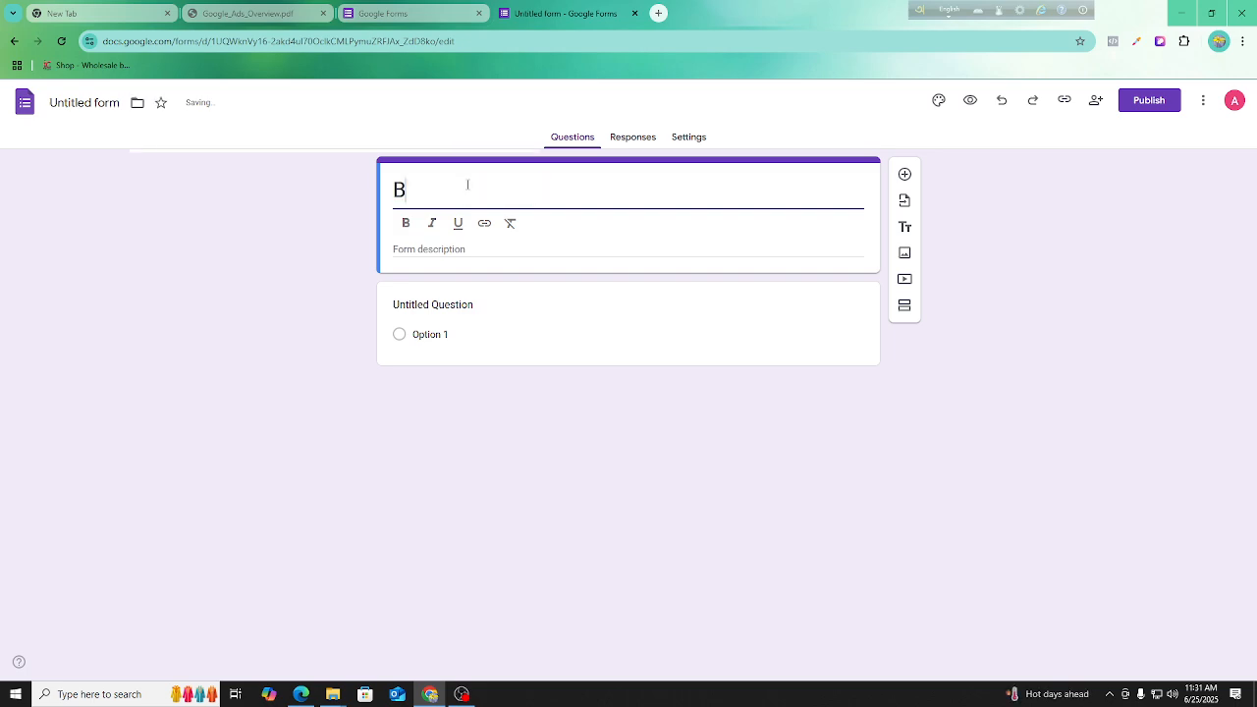
type("atch 2")
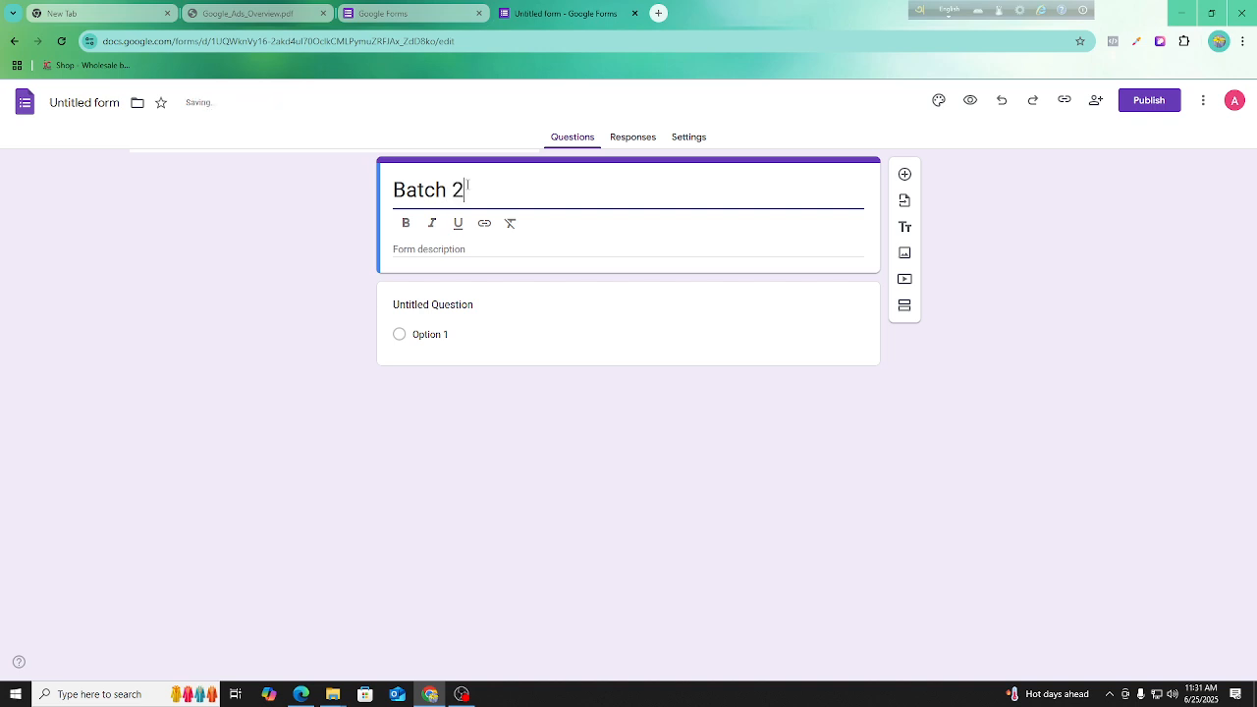
type(" Pic")
key("BackSpace")
type("nic")
key("BackSpace")
key("BackSpace")
key("BackSpace")
type("cnic")
key("BackSpace")
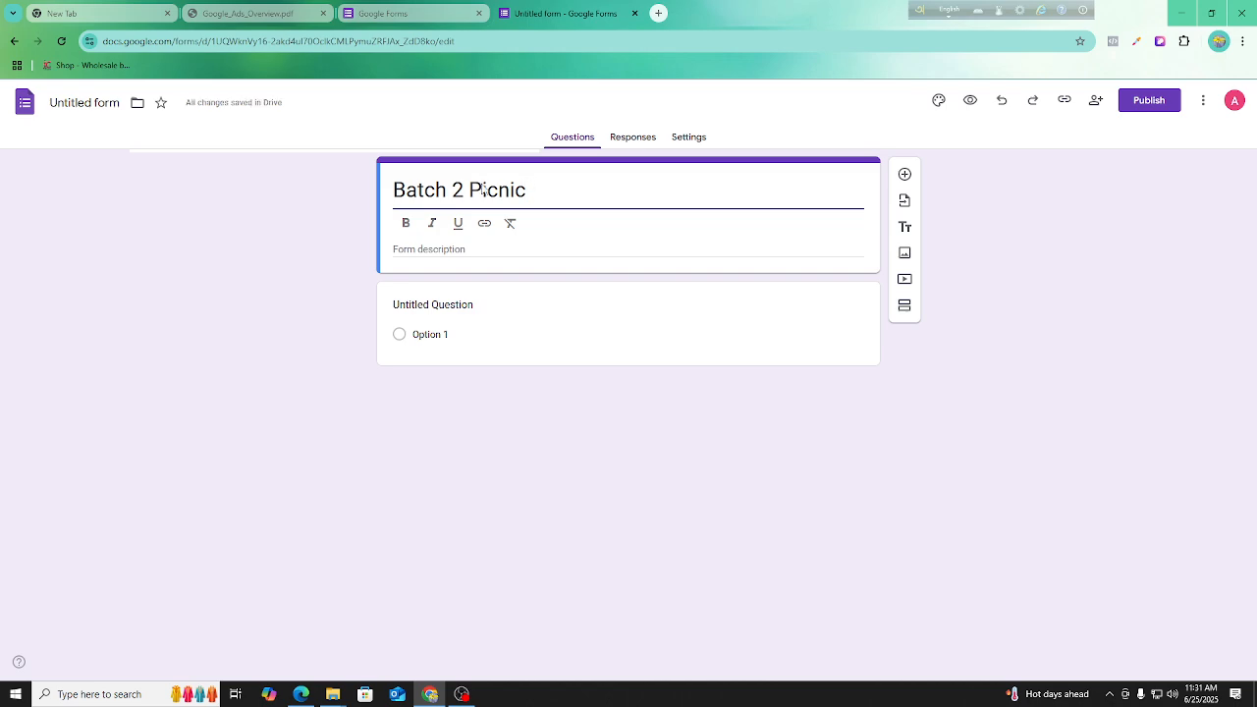
Leave the form description empty and name the form file "Batch 2 Picnic", matching its title.
left_click(623, 251)
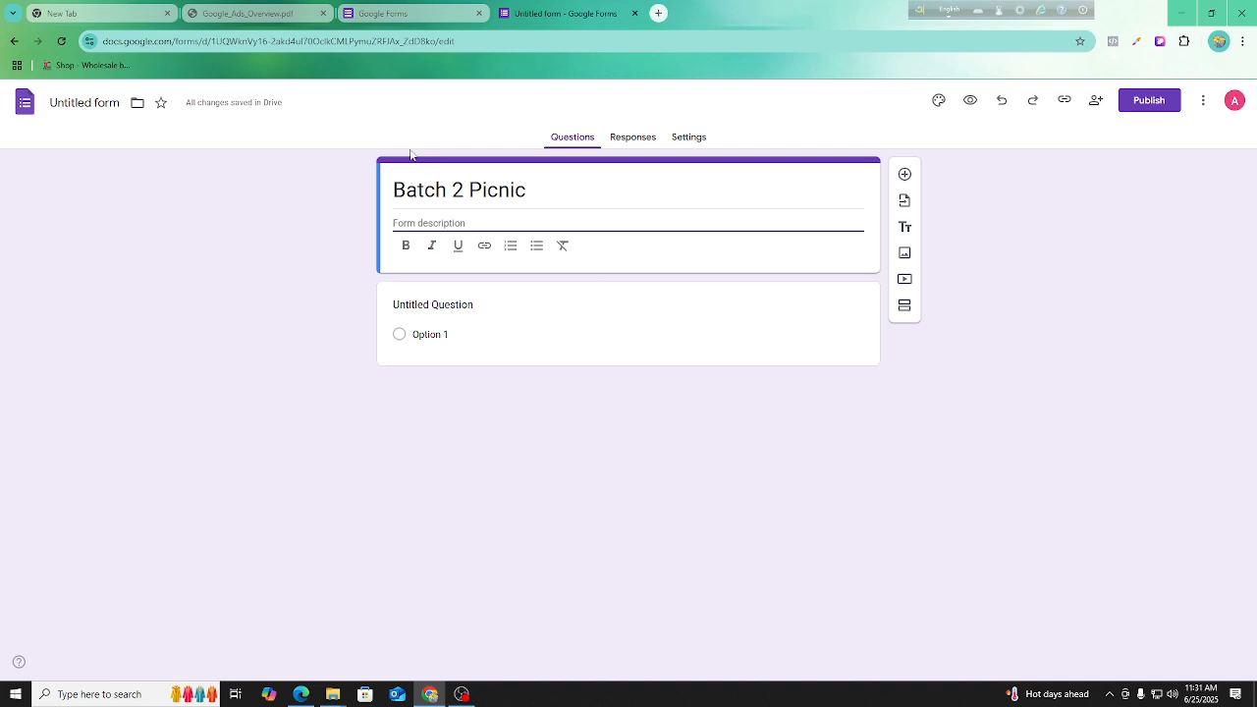
left_click(315, 201)
left_click(88, 104)
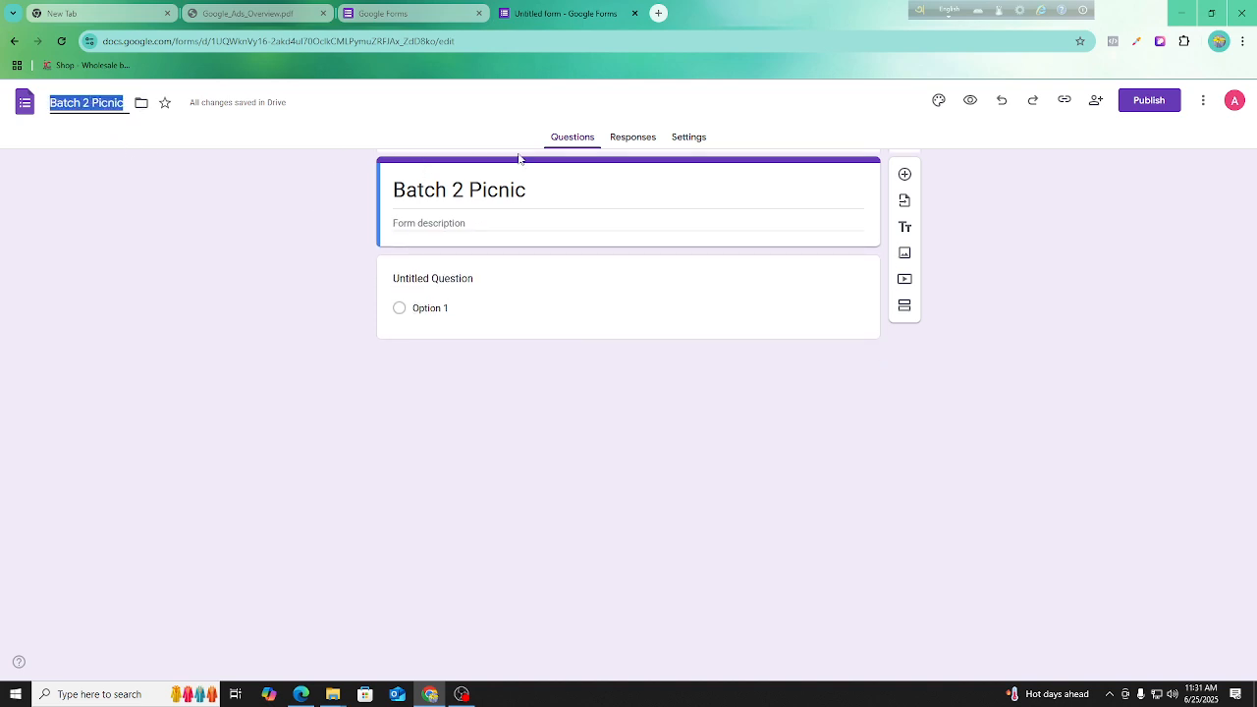
left_click(286, 191)
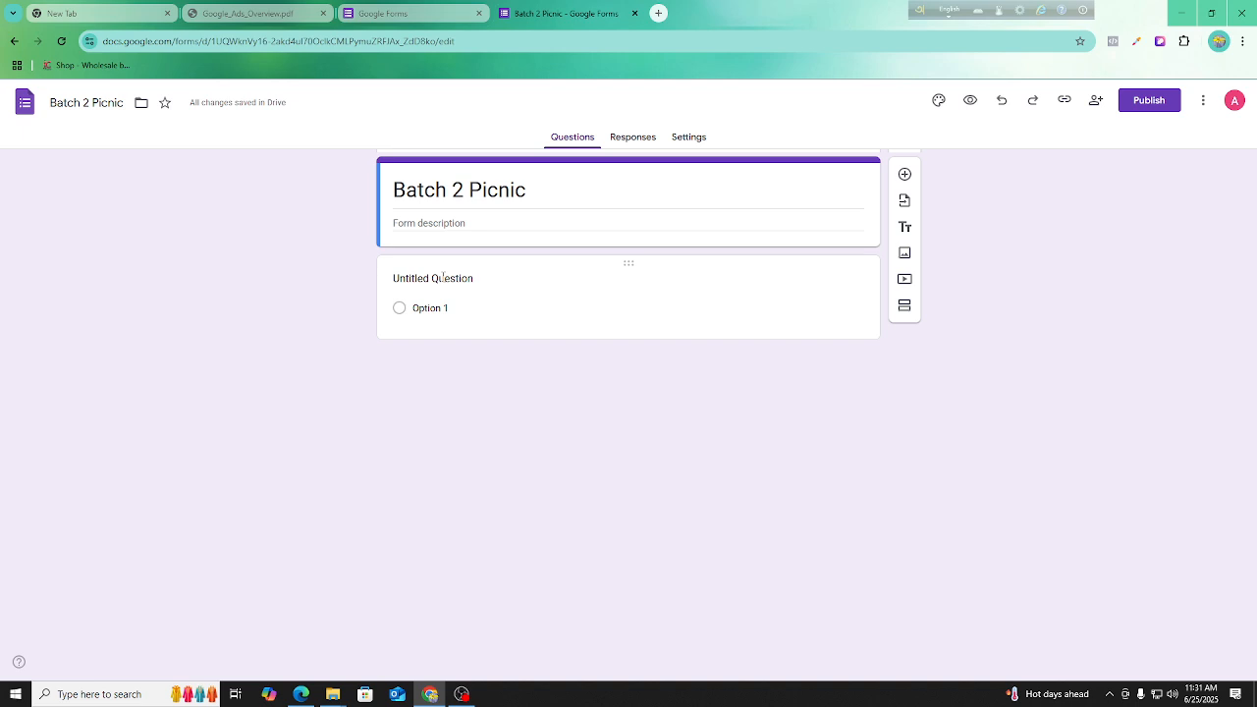
Title the first question "Your Name" and set its answer type to Short answer.
left_click(443, 278)
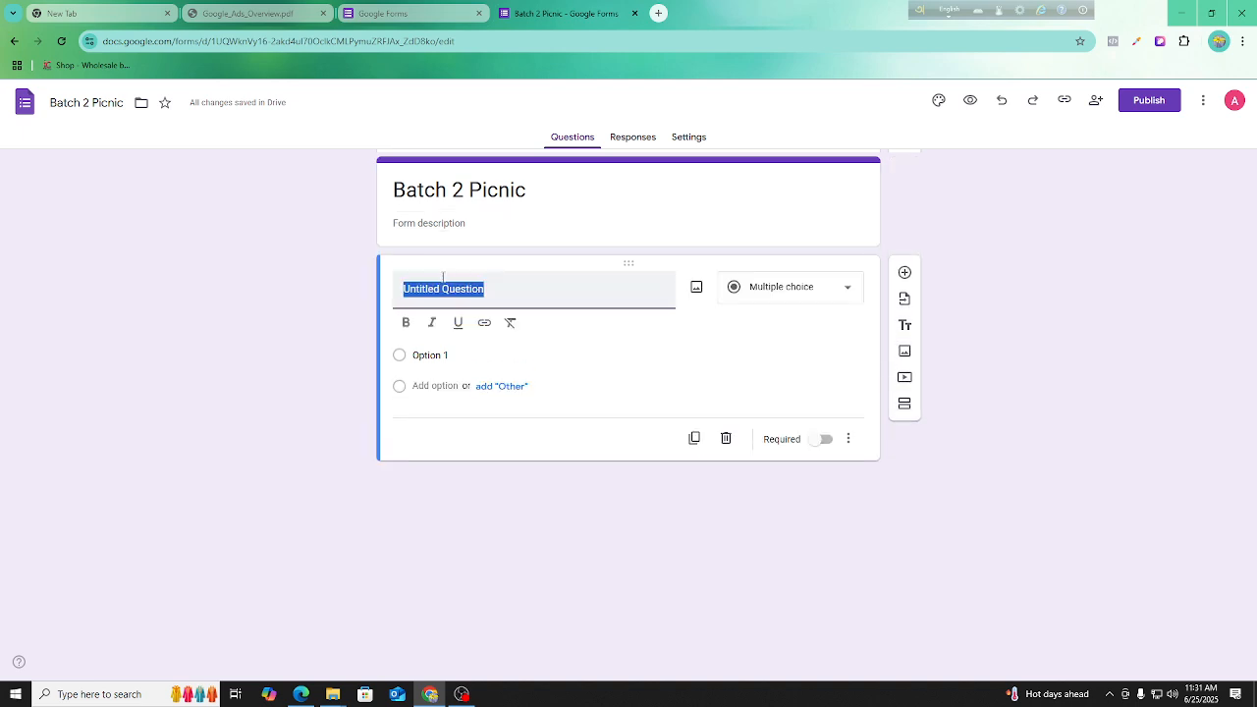
type("You")
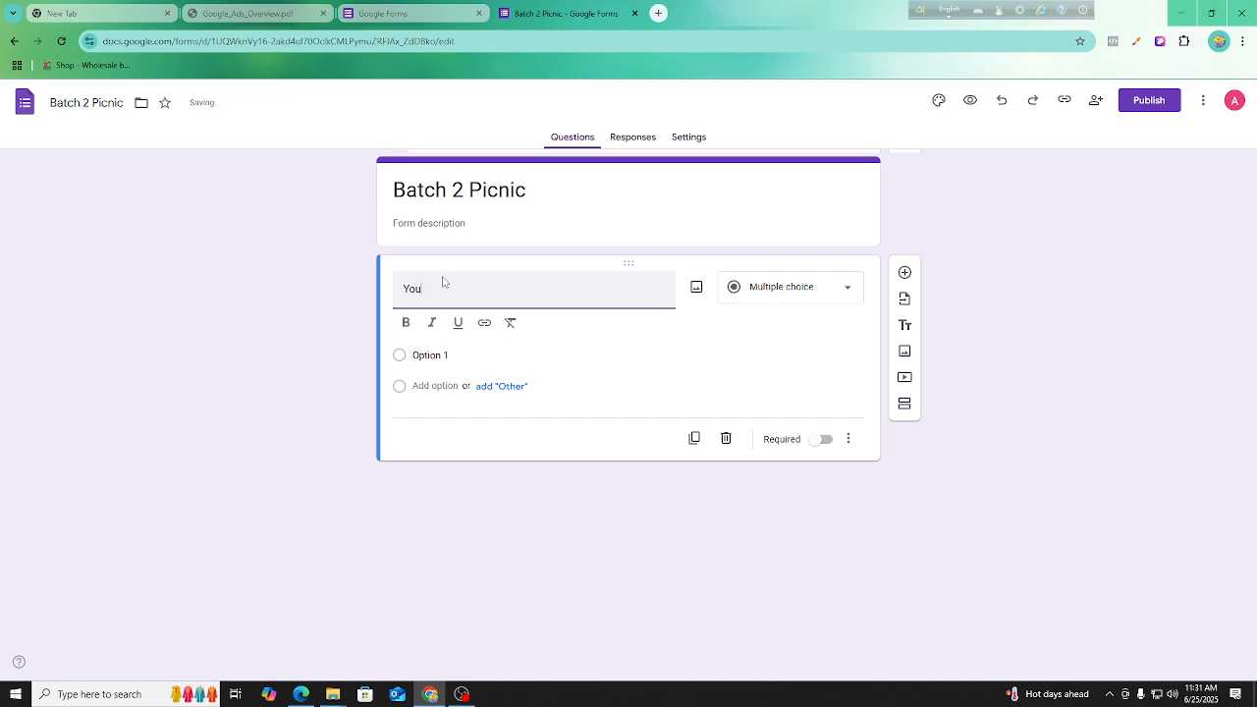
type("r na")
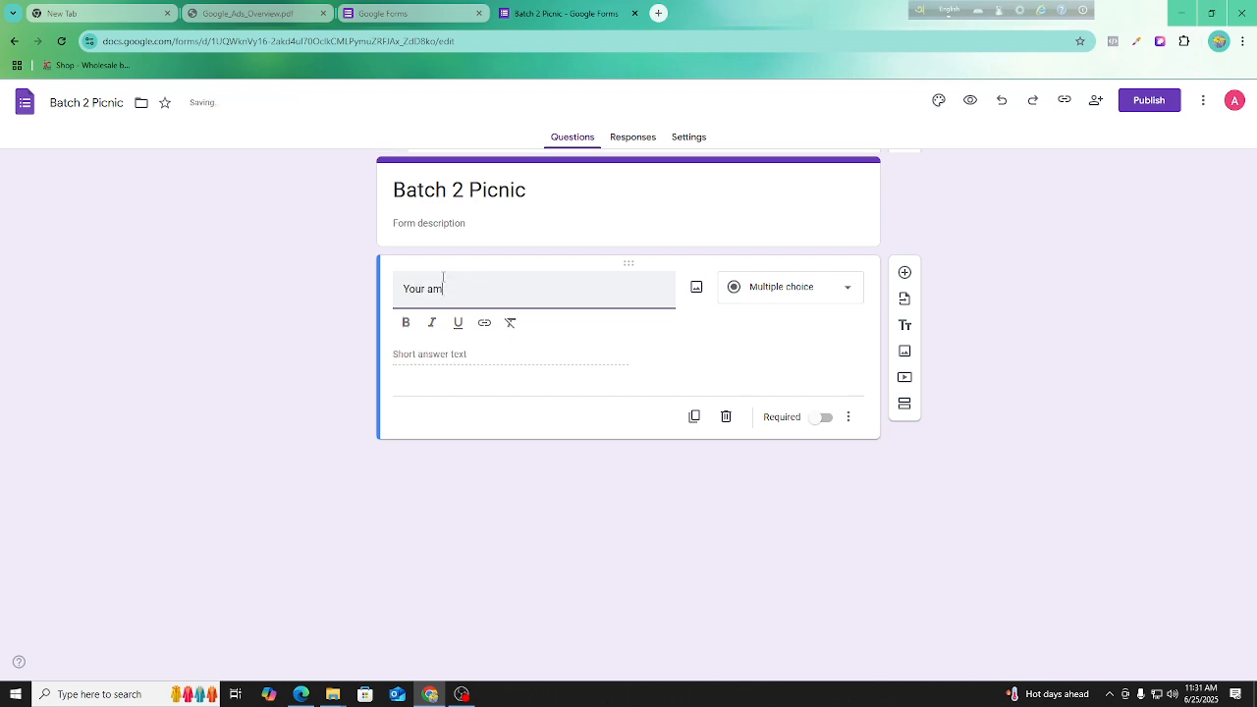
key("BackSpace")
key("BackSpace")
type("Name")
left_click(770, 296)
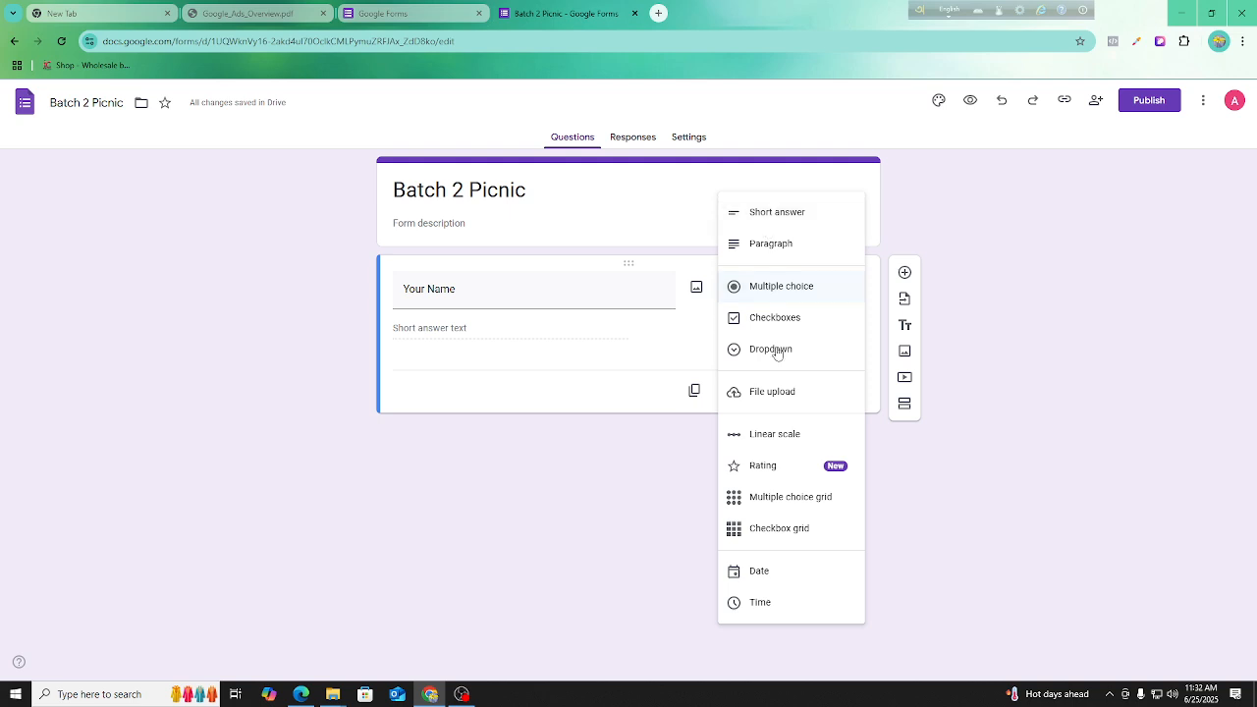
left_click(777, 214)
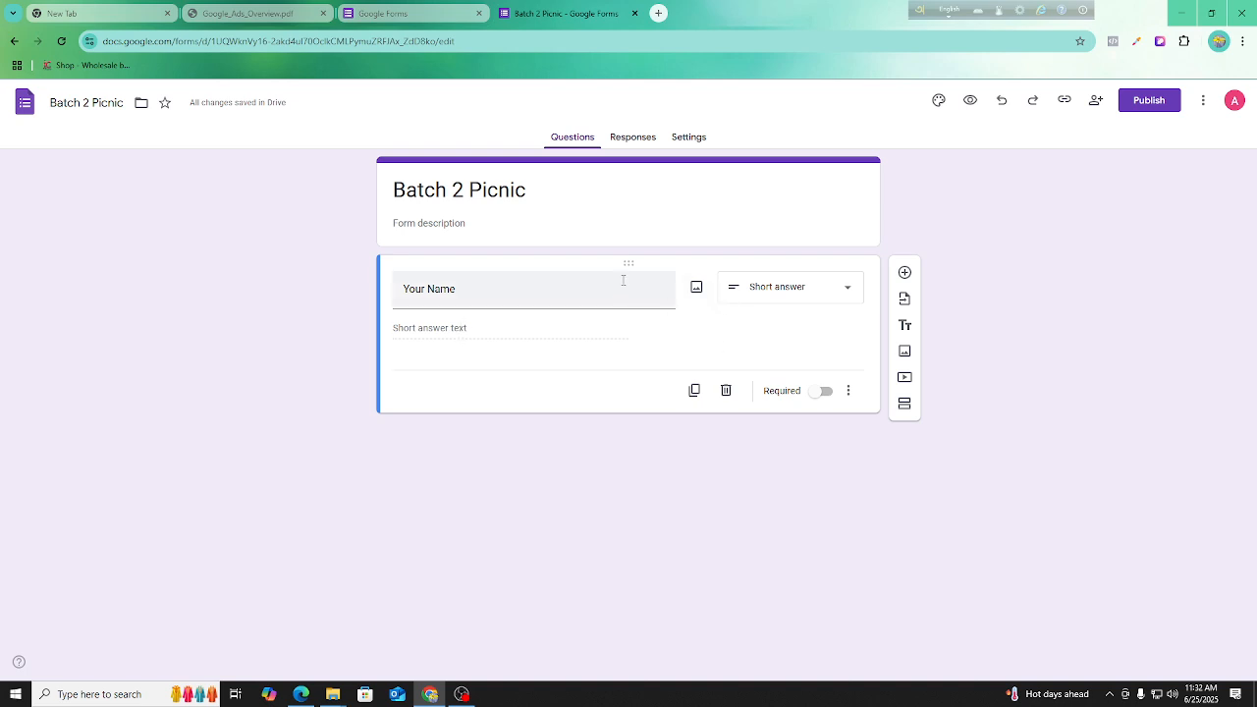
Duplicate the "Your Name" question and retitle the copy "Your Phone".
left_click(694, 393)
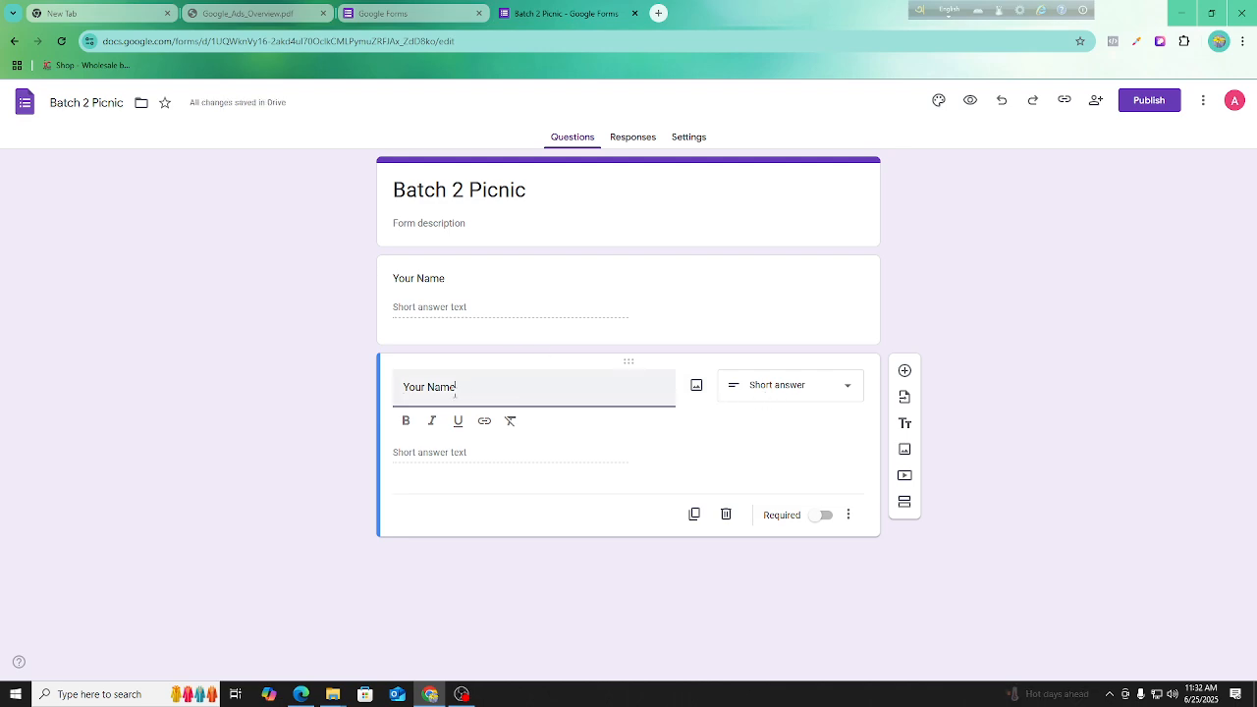
key("ctrl+a")
type("Your Phone")
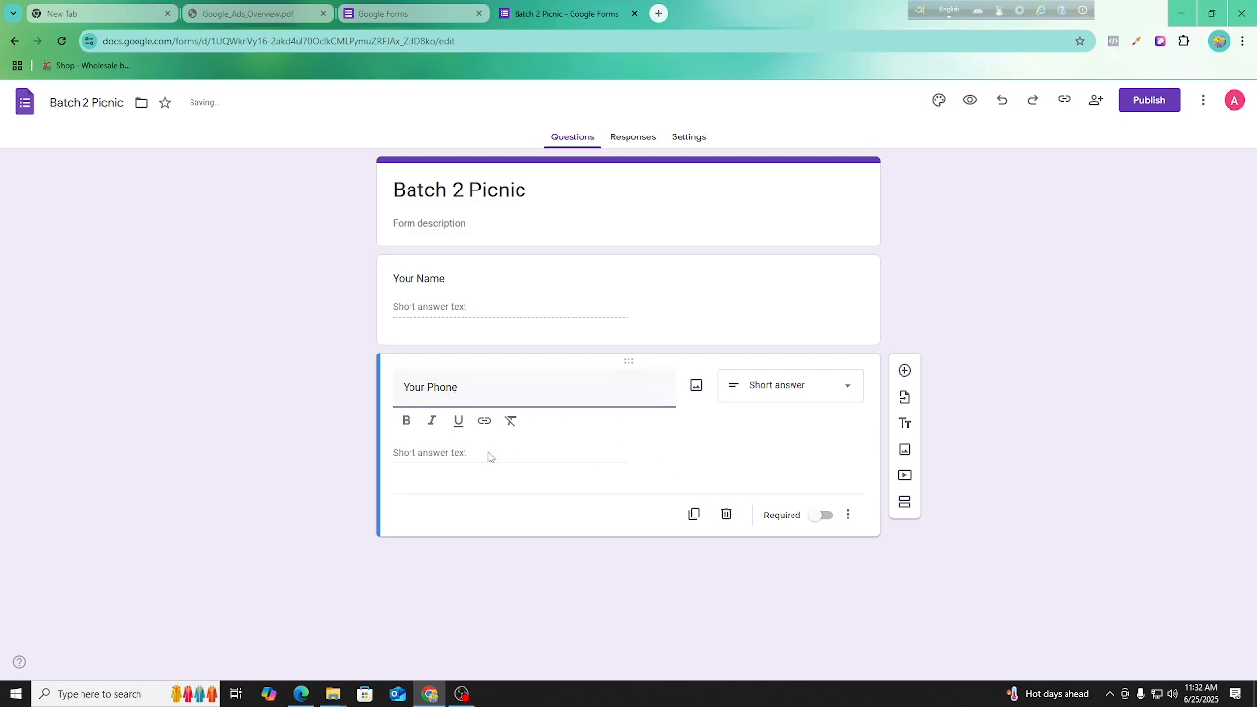
Duplicate the "Your Phone" question and retitle the copy "Your Address".
left_click(699, 516)
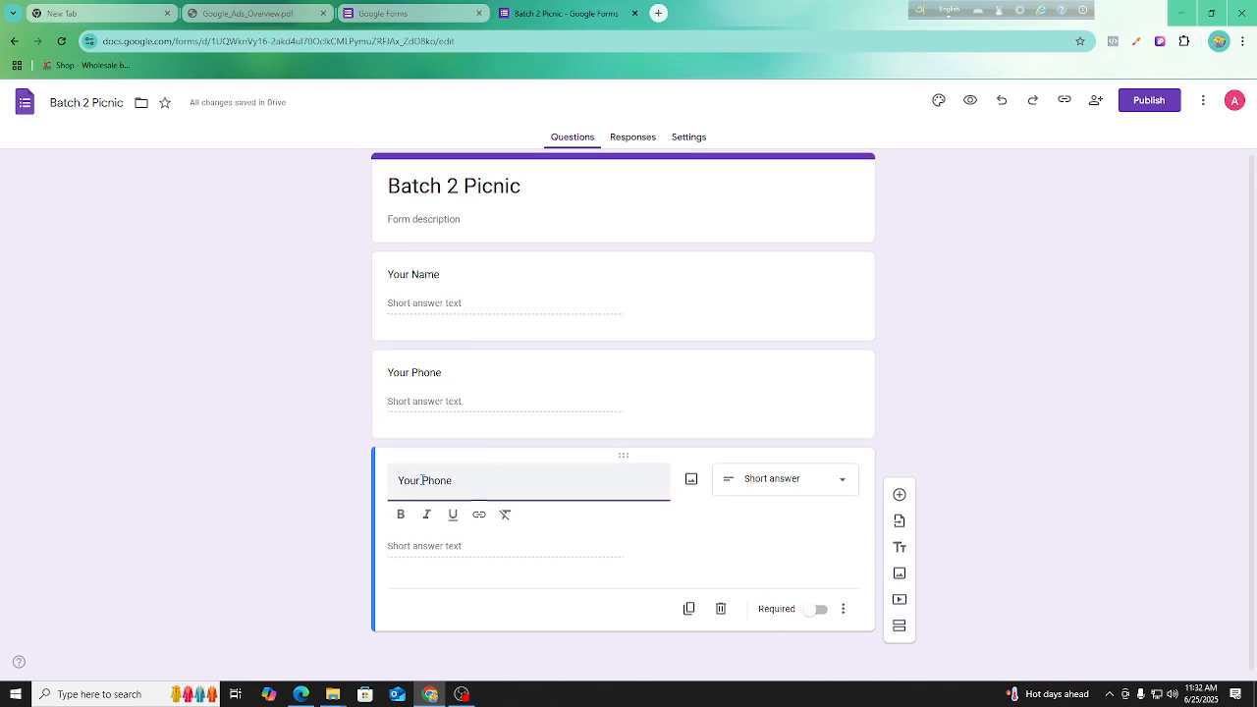
left_click_drag(421, 481, 486, 479)
type("Address")
Duplicate the "Your Address" question, making the copy a Paragraph question titled "Describe Yourself".
left_click(690, 609)
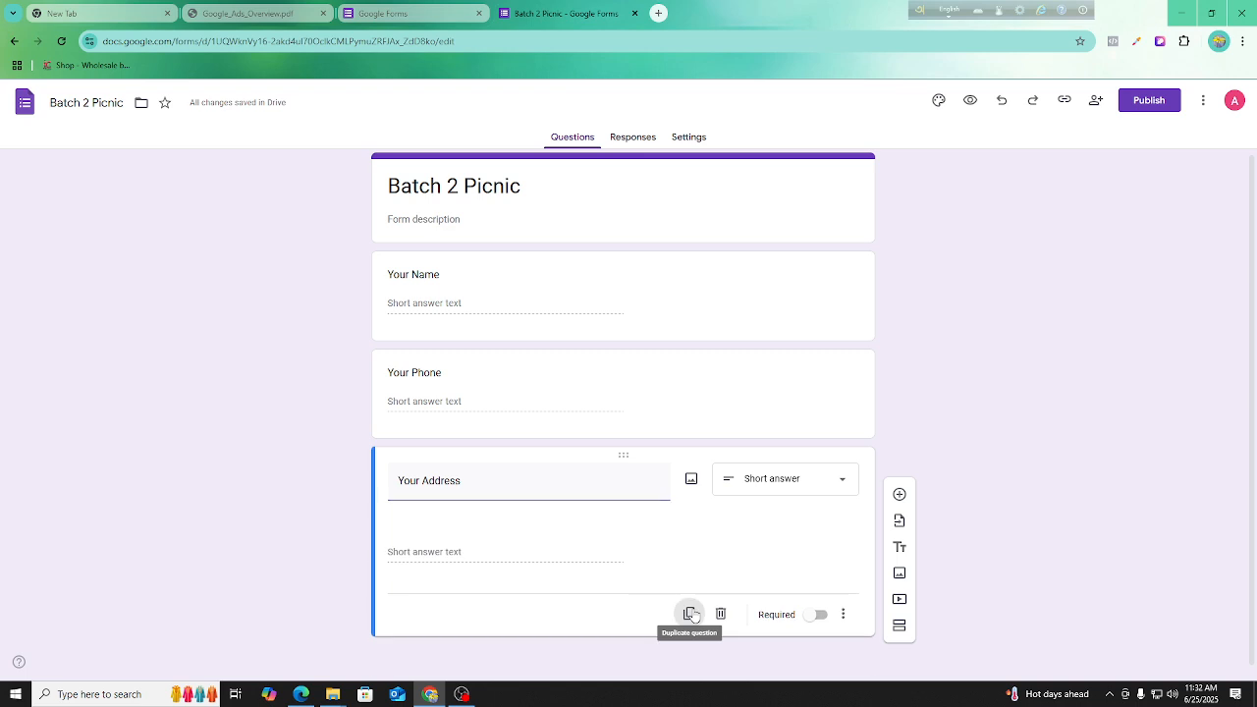
left_click(740, 479)
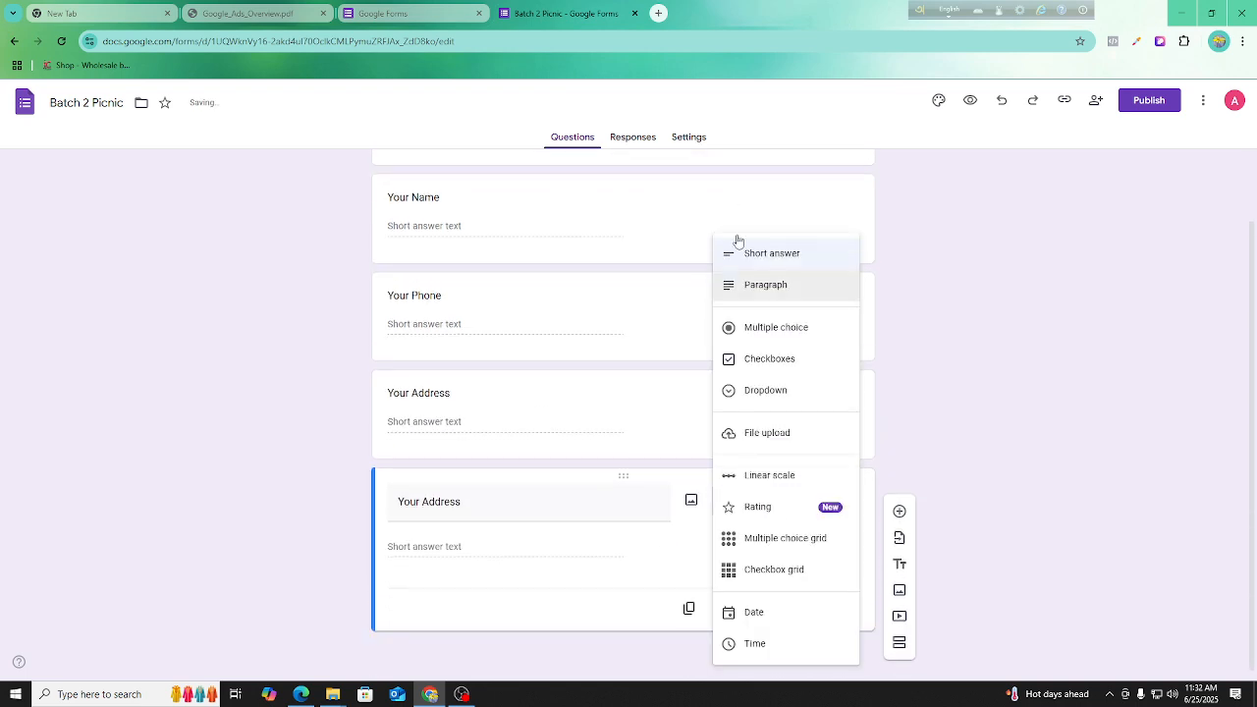
left_click(776, 284)
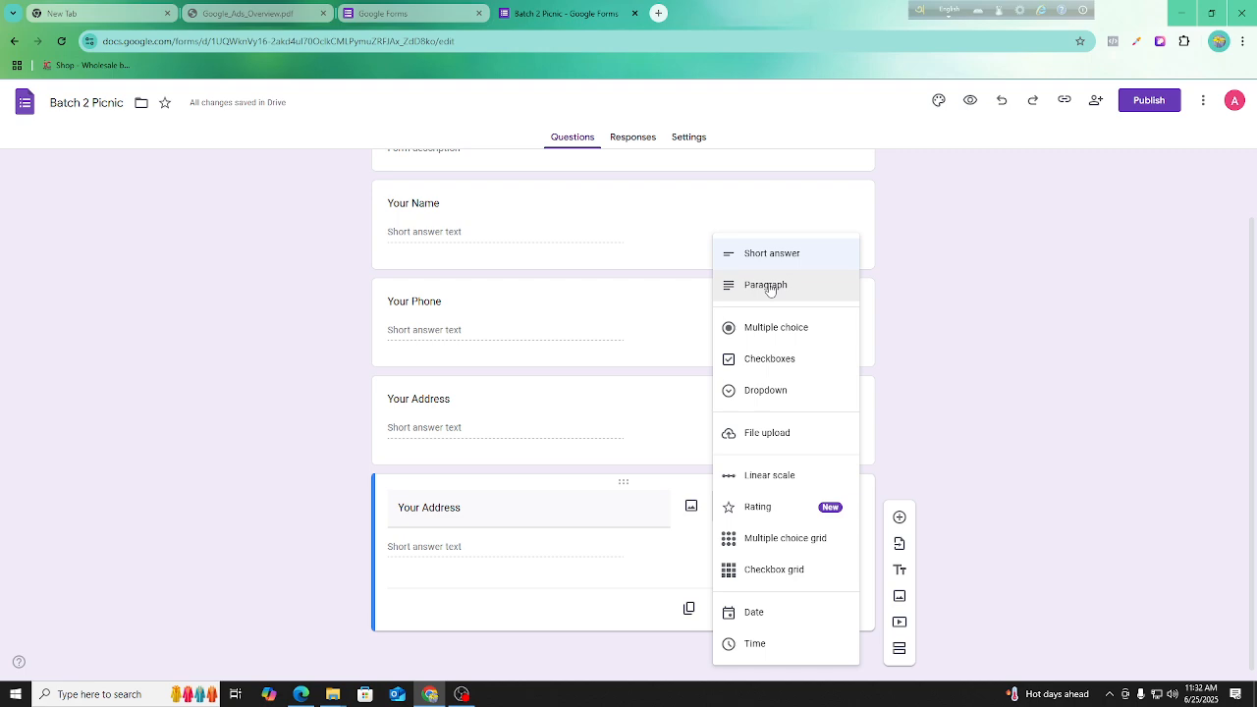
left_click(419, 511)
left_click(420, 514)
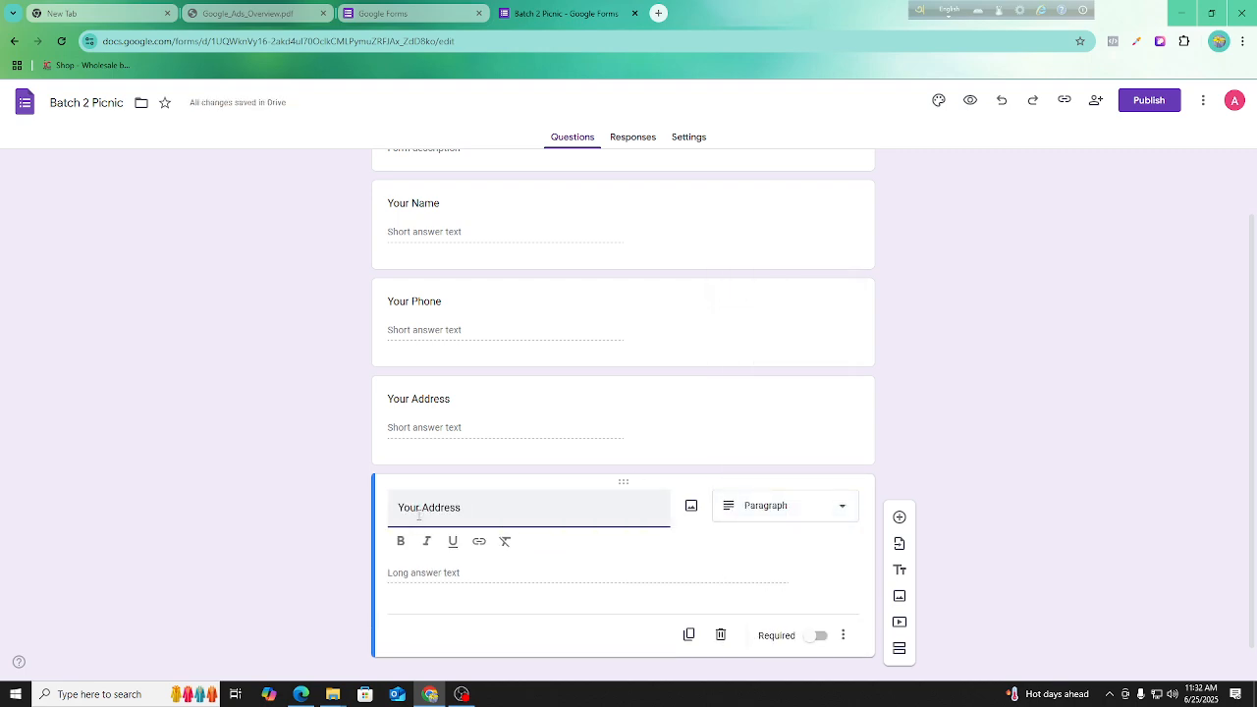
key("ctrl+a")
type("Describe Yours")
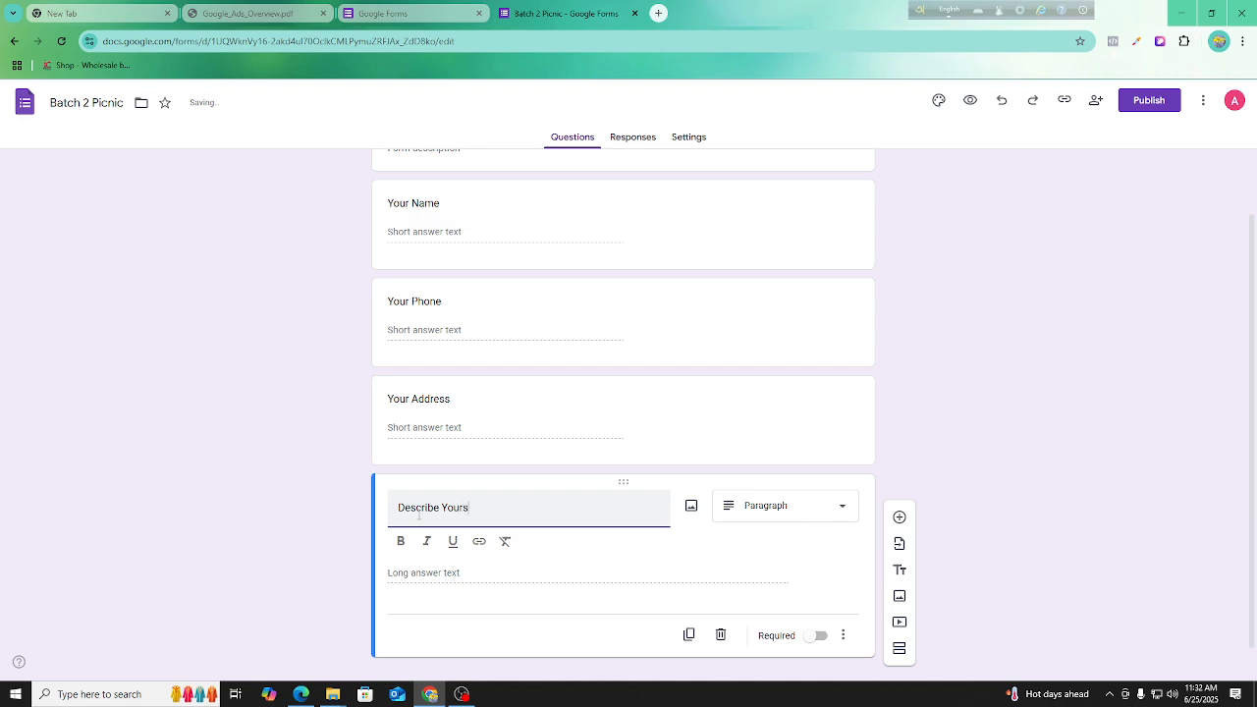
type("elf")
left_click(812, 510)
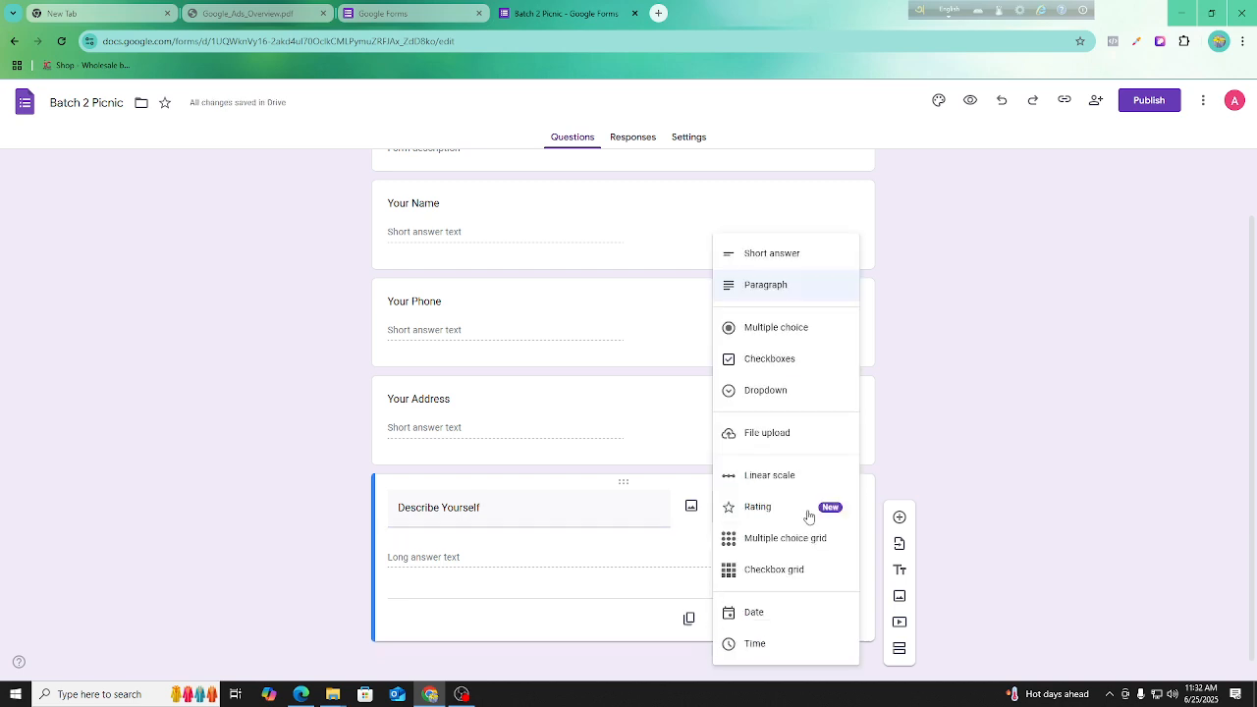
left_click(773, 286)
Duplicate the "Describe Yourself" question, making the copy a Multiple choice question titled "Choose Your Favorite Spot".
left_click(690, 609)
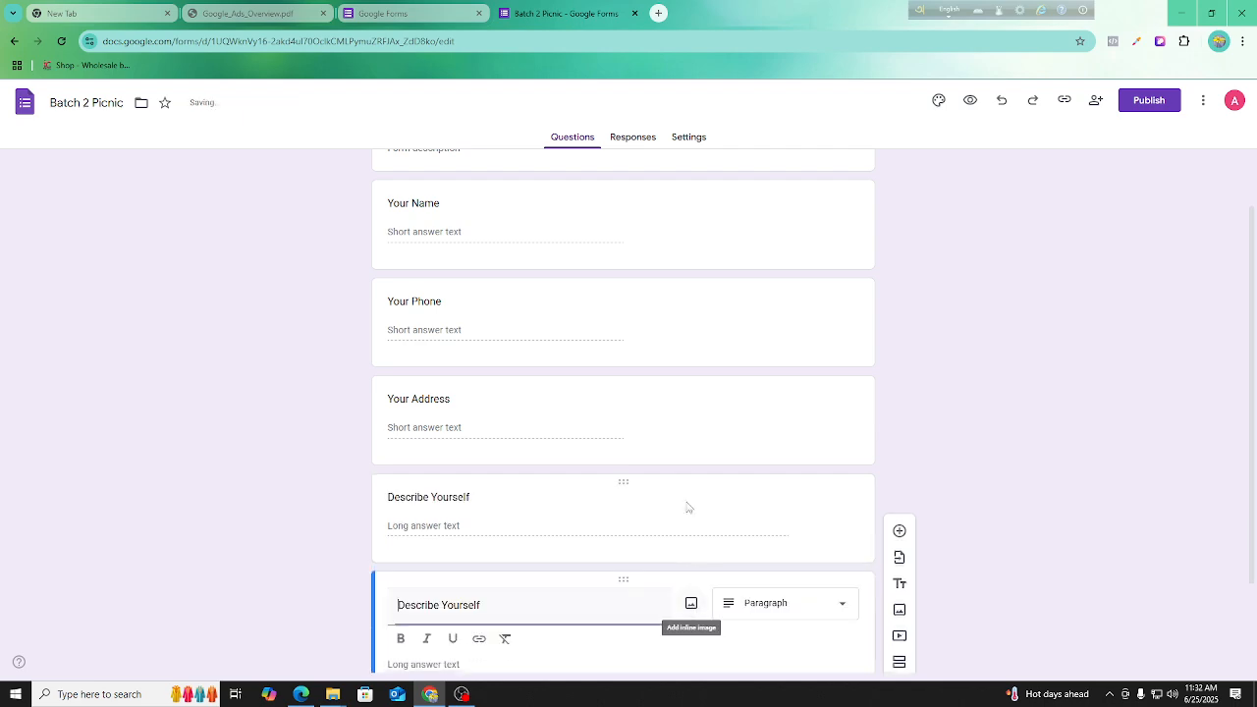
left_click(773, 492)
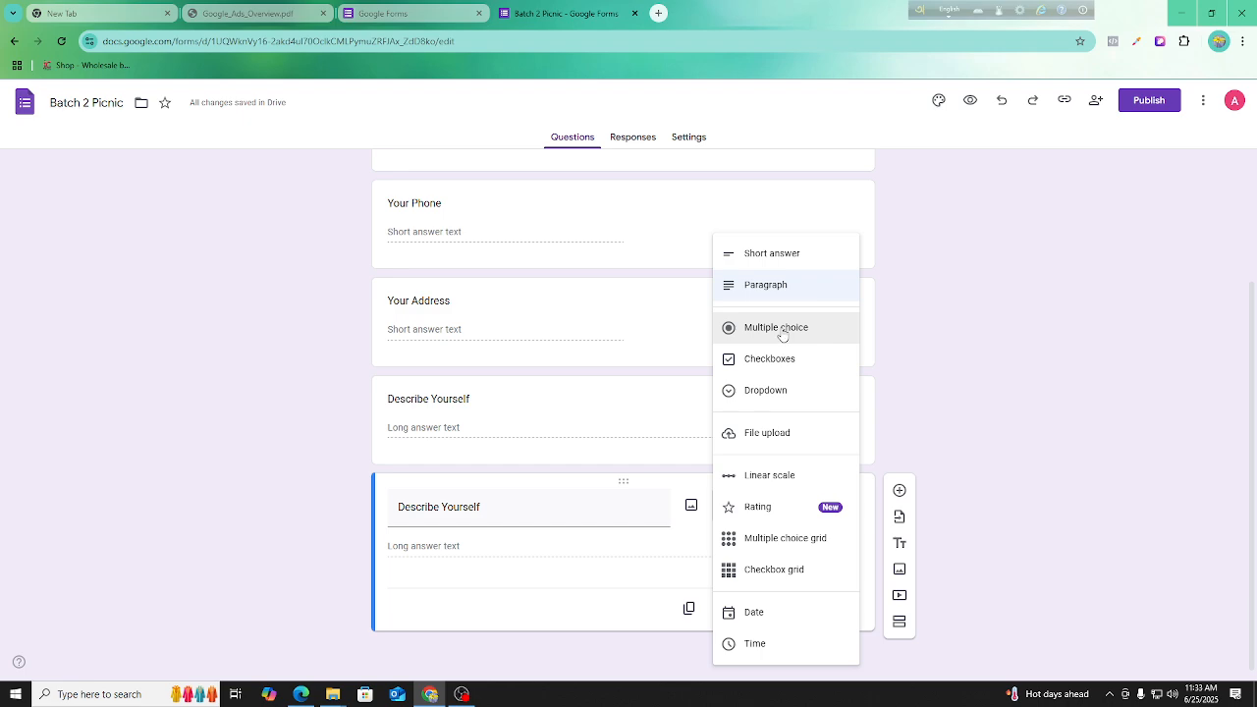
left_click(782, 332)
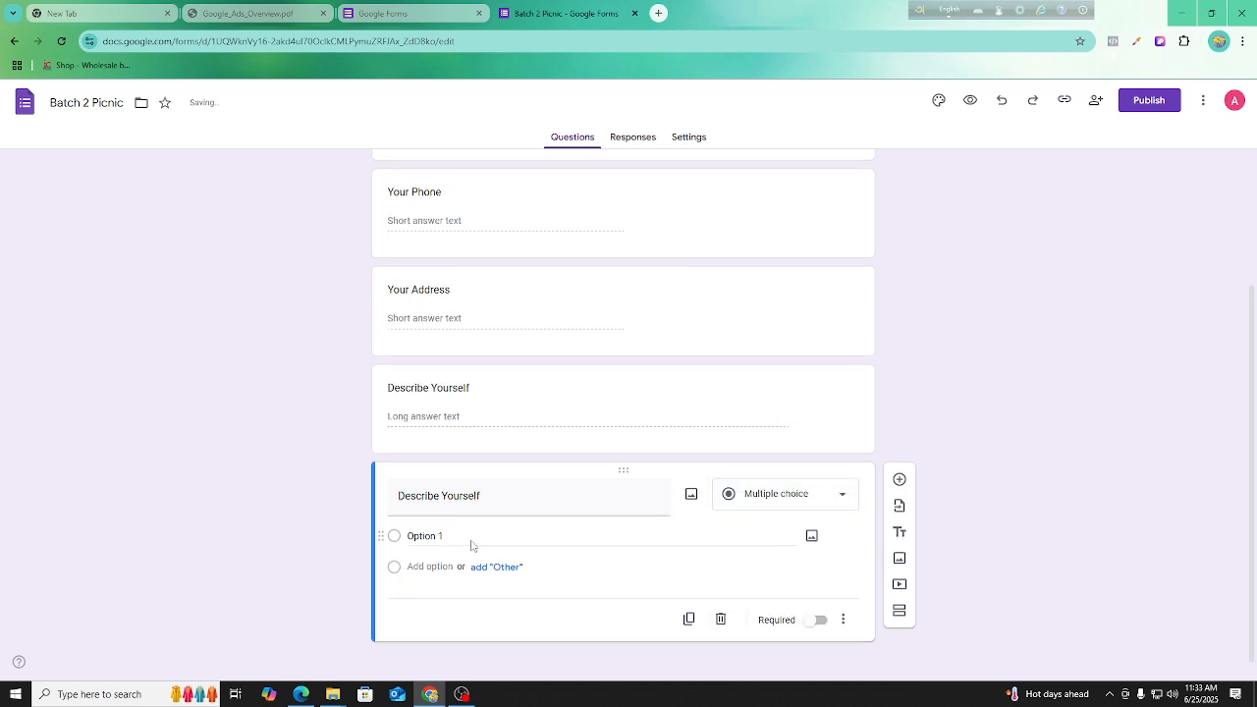
triple_click(472, 482)
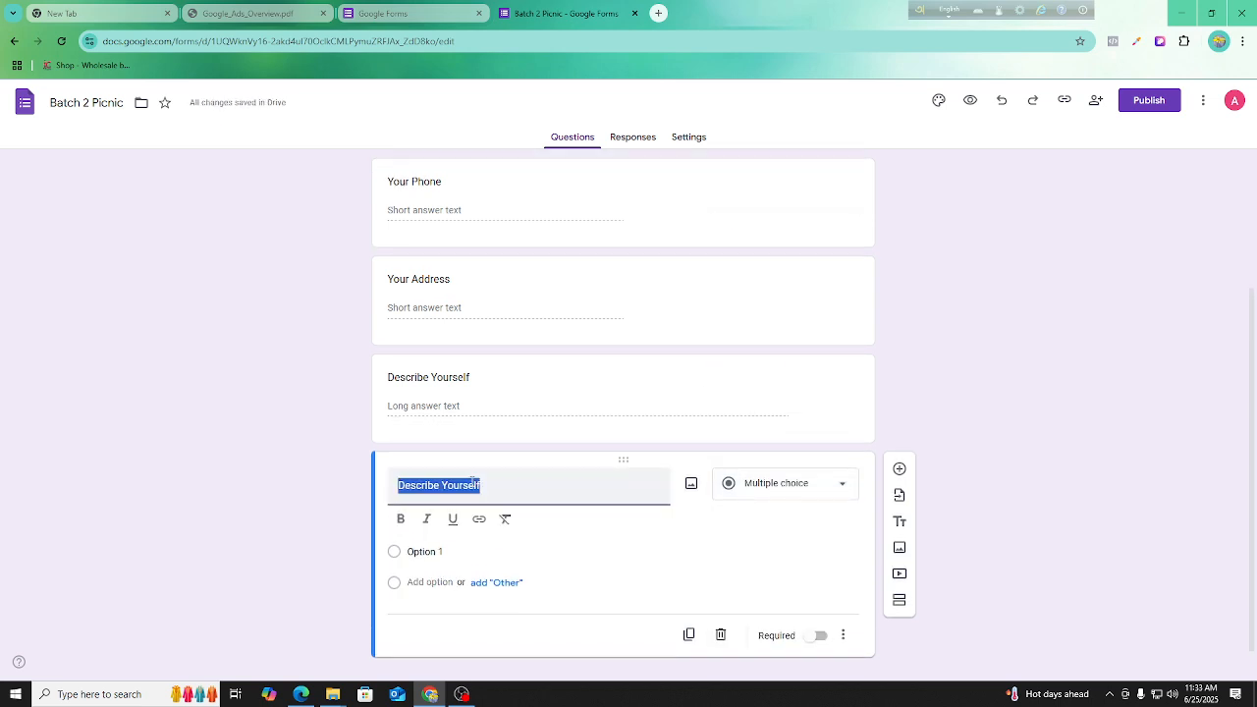
key("BackSpace")
type("Chose")
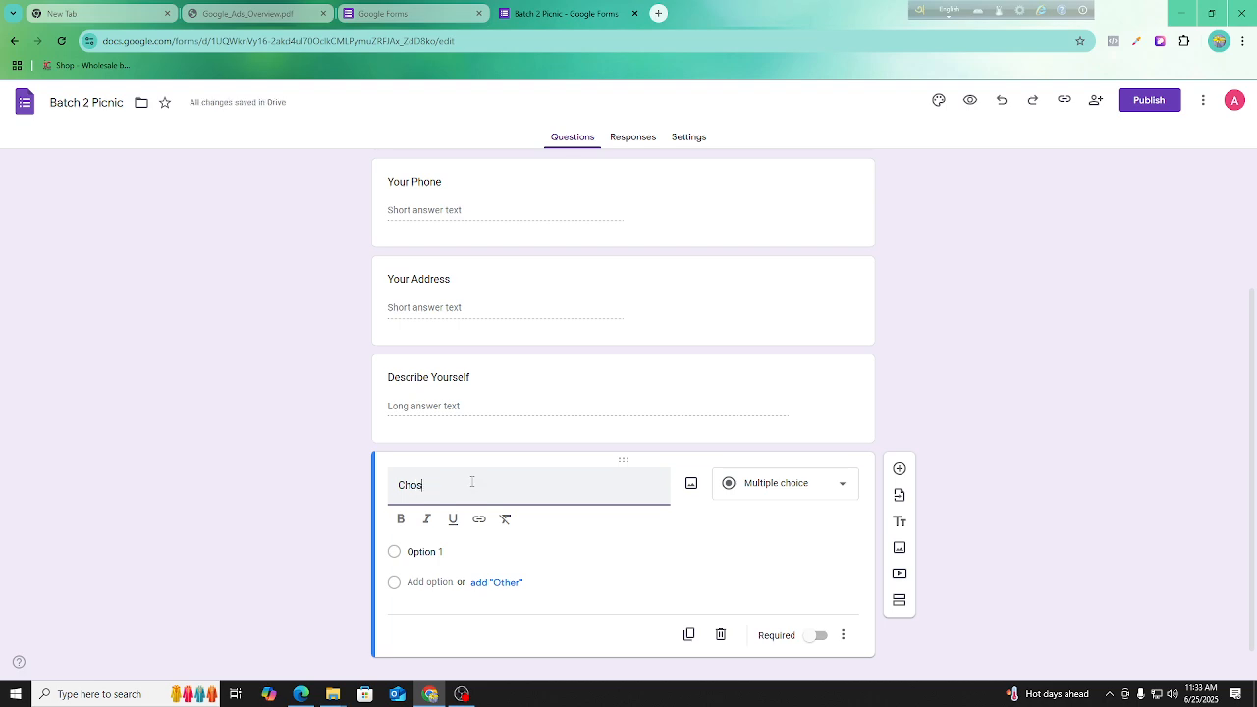
key("BackSpace")
key("BackSpace")
type("ose Your Favorite Spot")
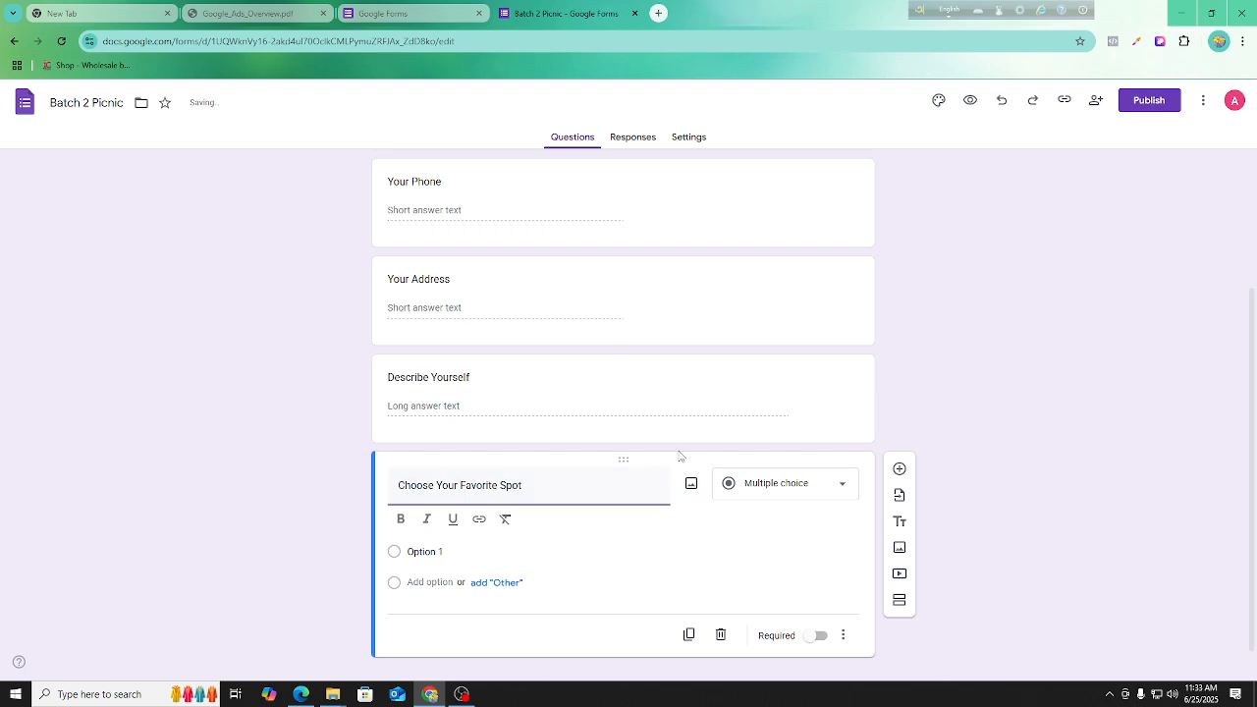
Set the first two options of "Choose Your Favorite Spot" to "Cox Bazar" and "Sajek".
left_click(425, 551)
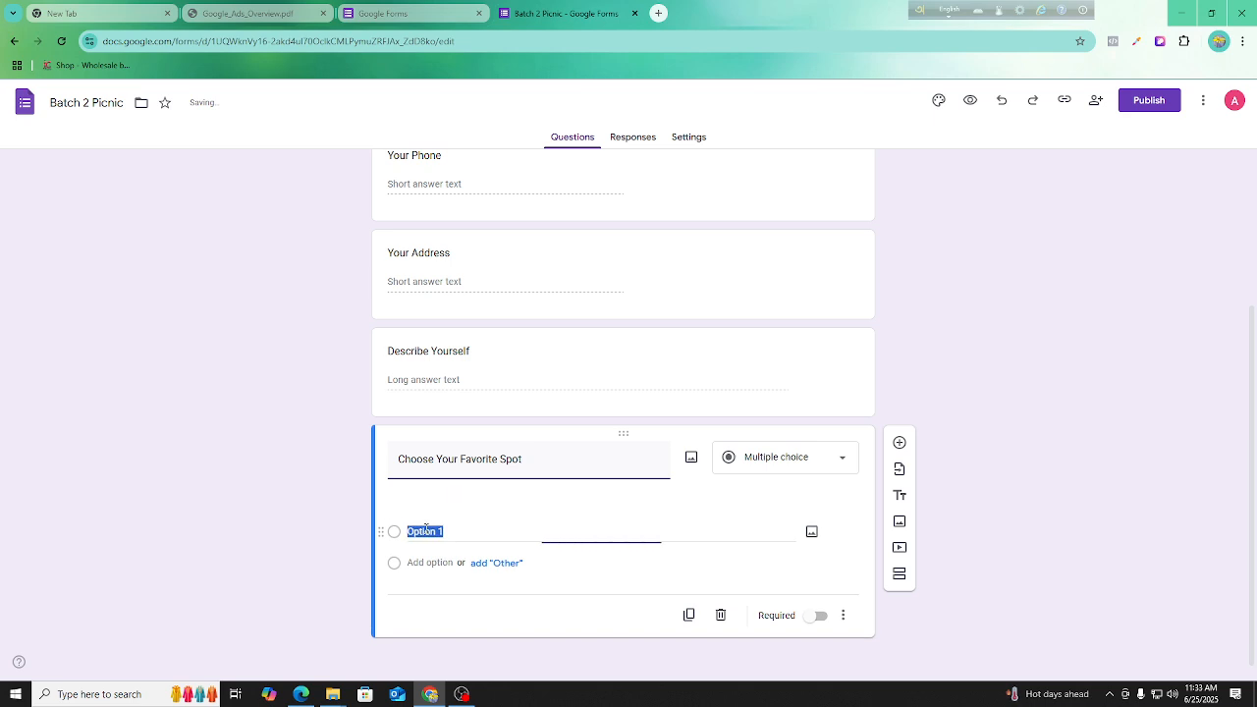
key("BackSpace")
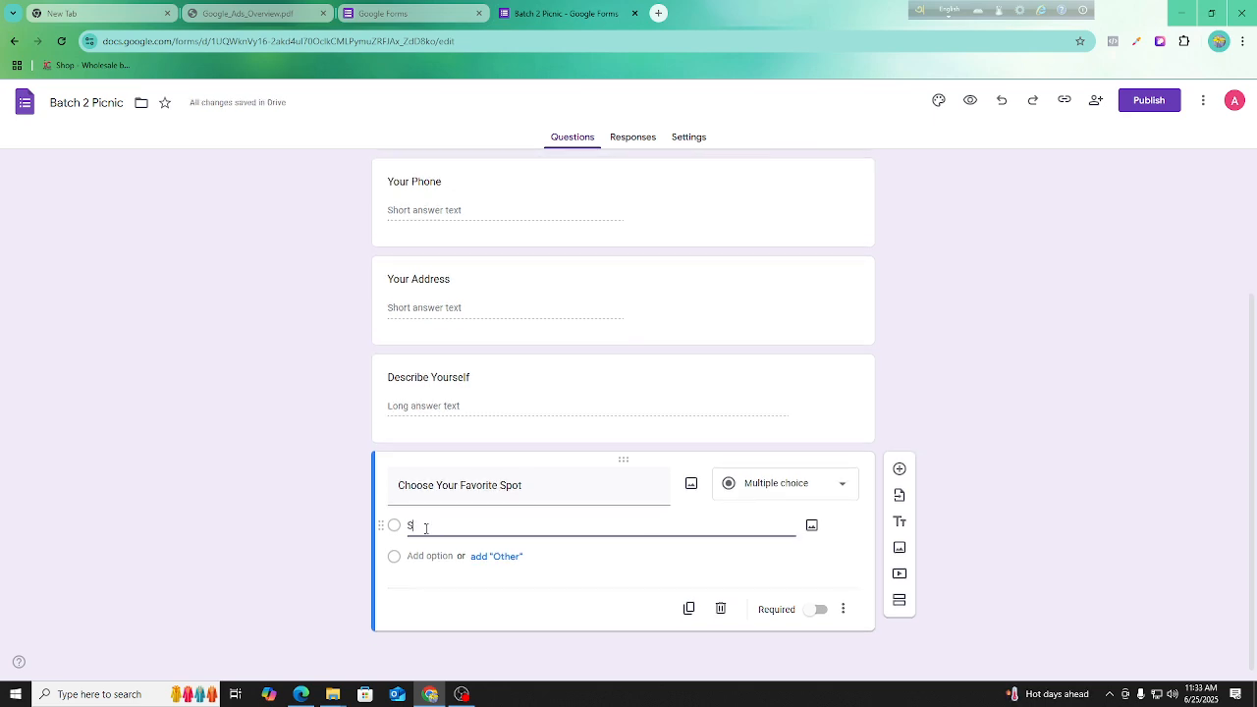
type("Cox")
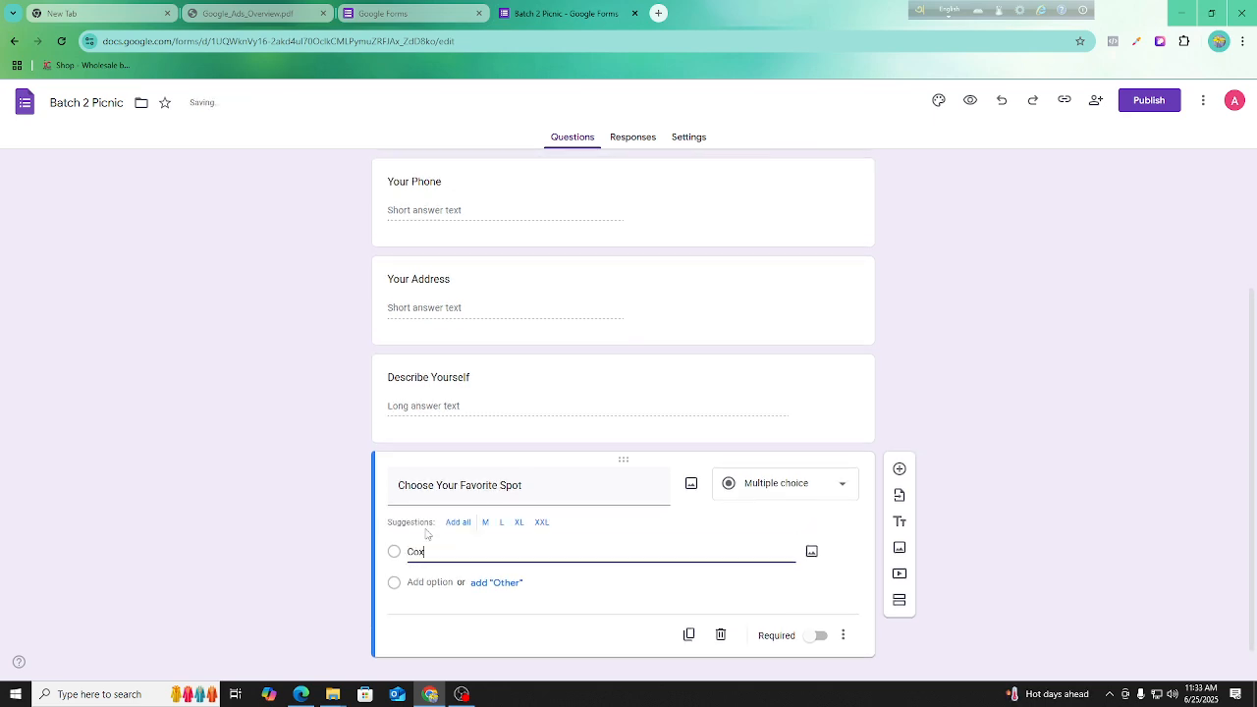
type(" Bazar")
left_click(485, 523)
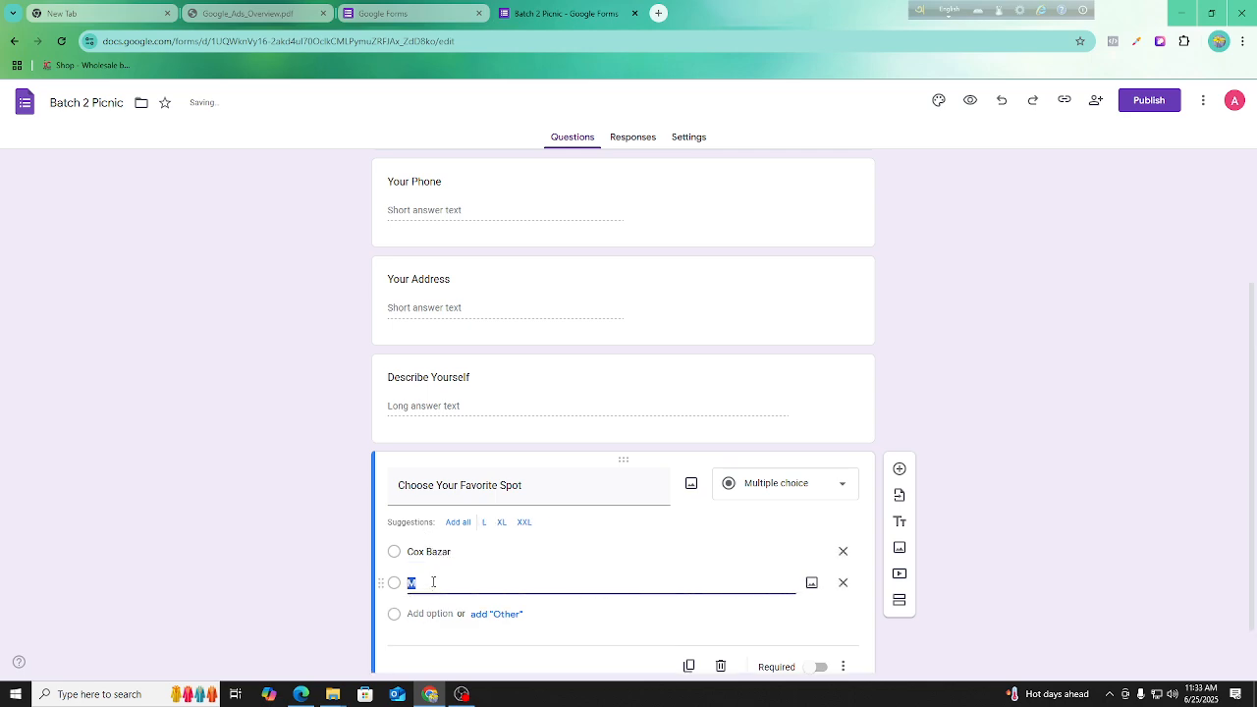
type("Sjek")
key("BackSpace")
key("BackSpace")
type("jek")
Add "Kua Kata" and "Bandarban" as the third and fourth options of "Choose Your Favorite Spot".
left_click(447, 614)
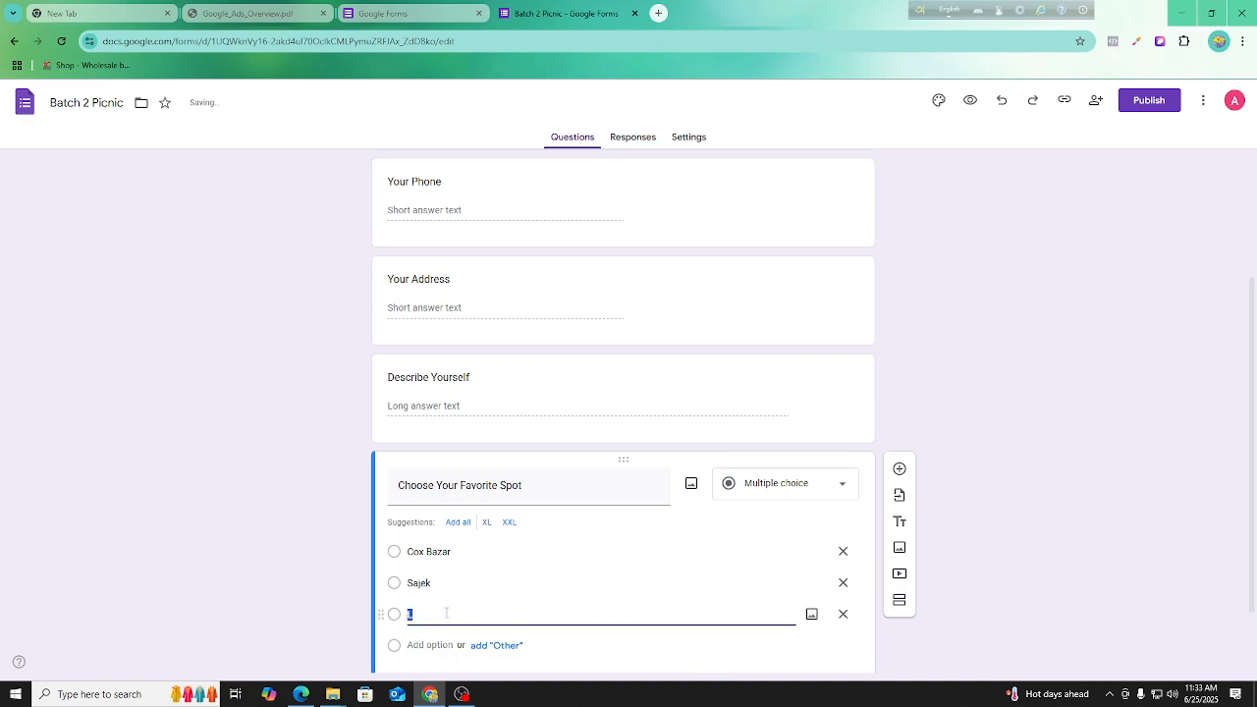
key("BackSpace")
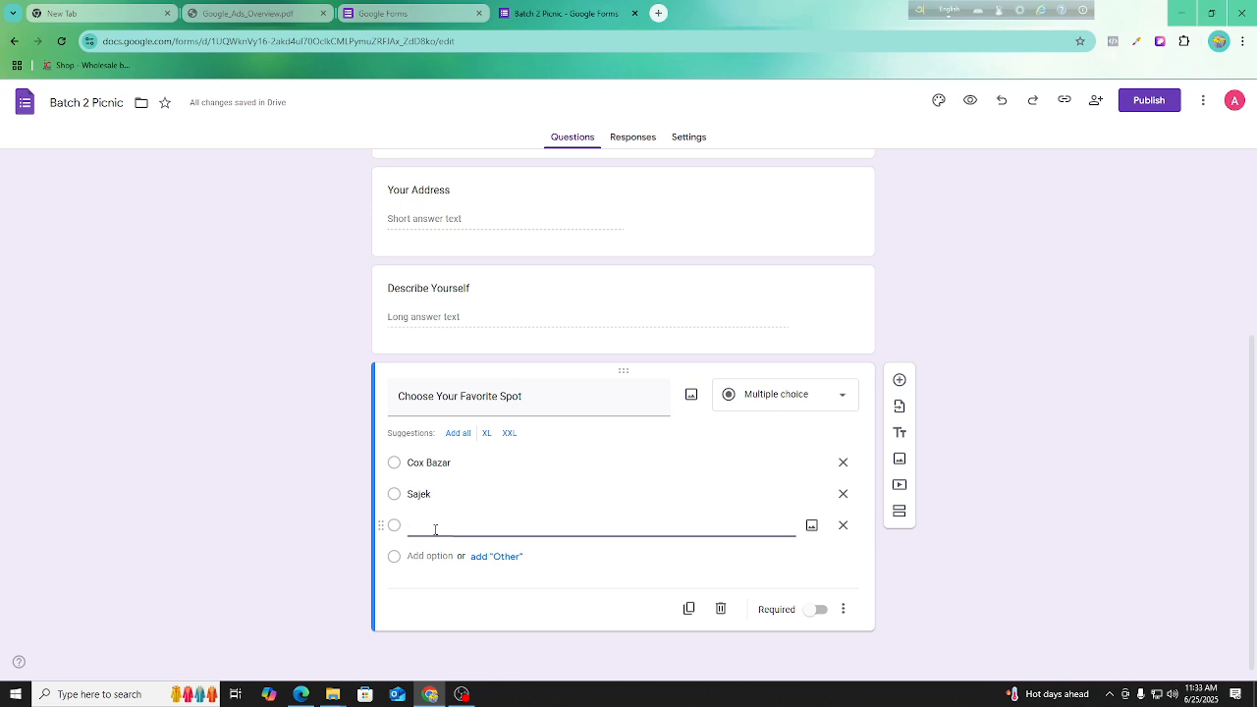
type("Kua Kata")
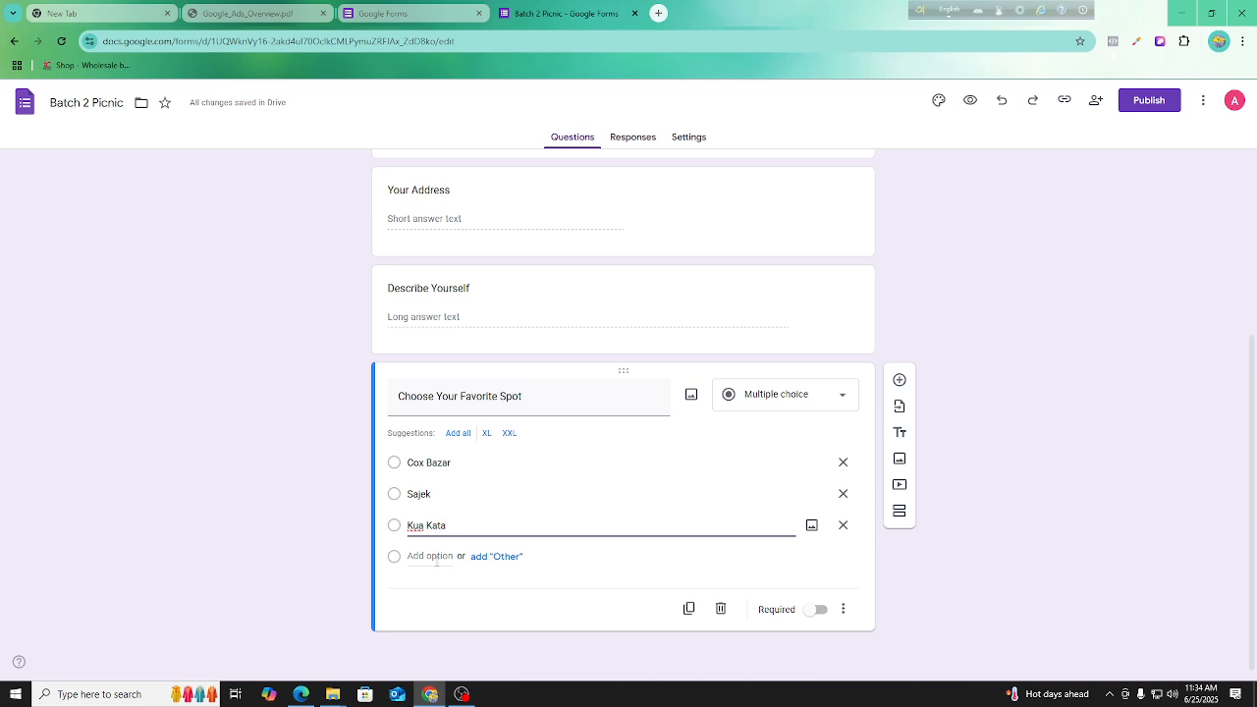
key("Return")
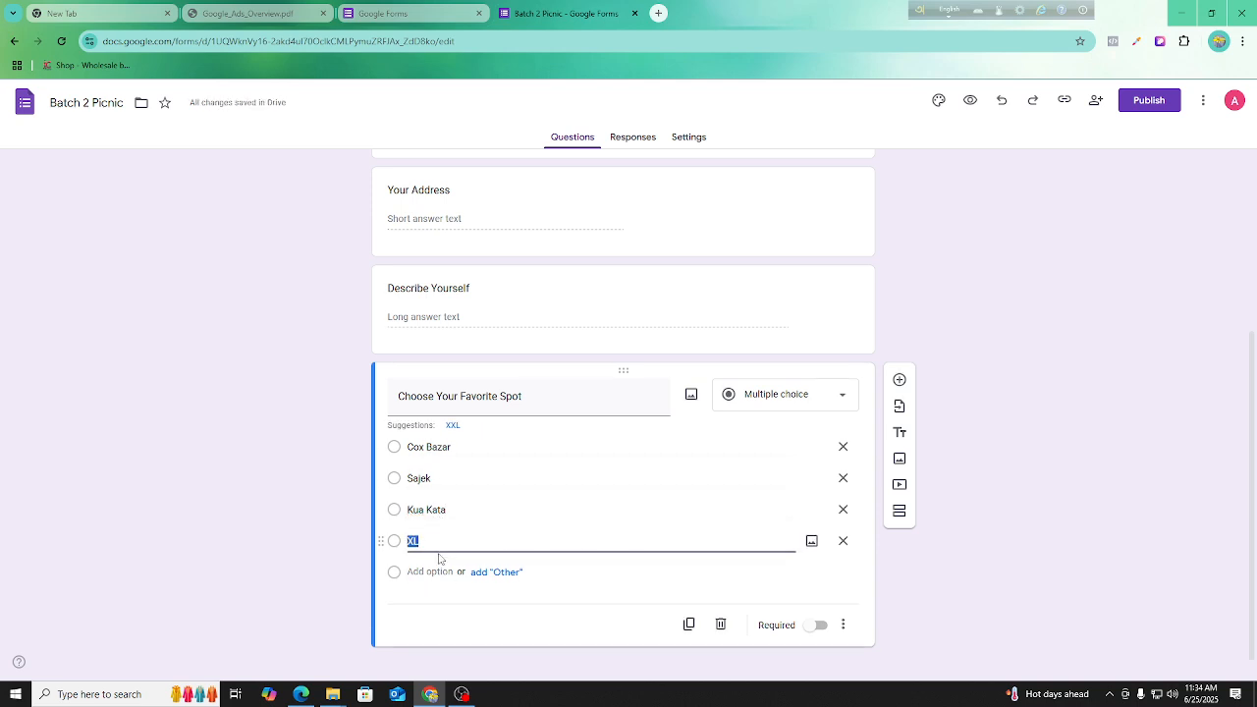
type("Bandarban")
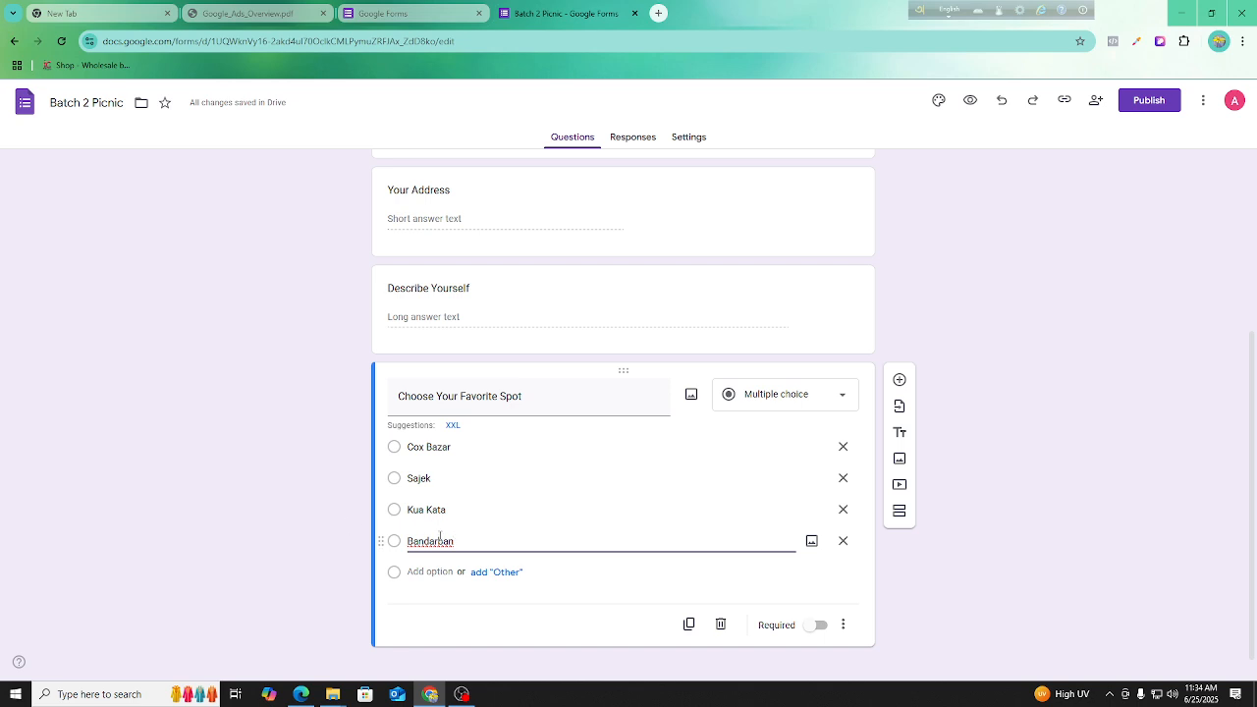
left_click(352, 592)
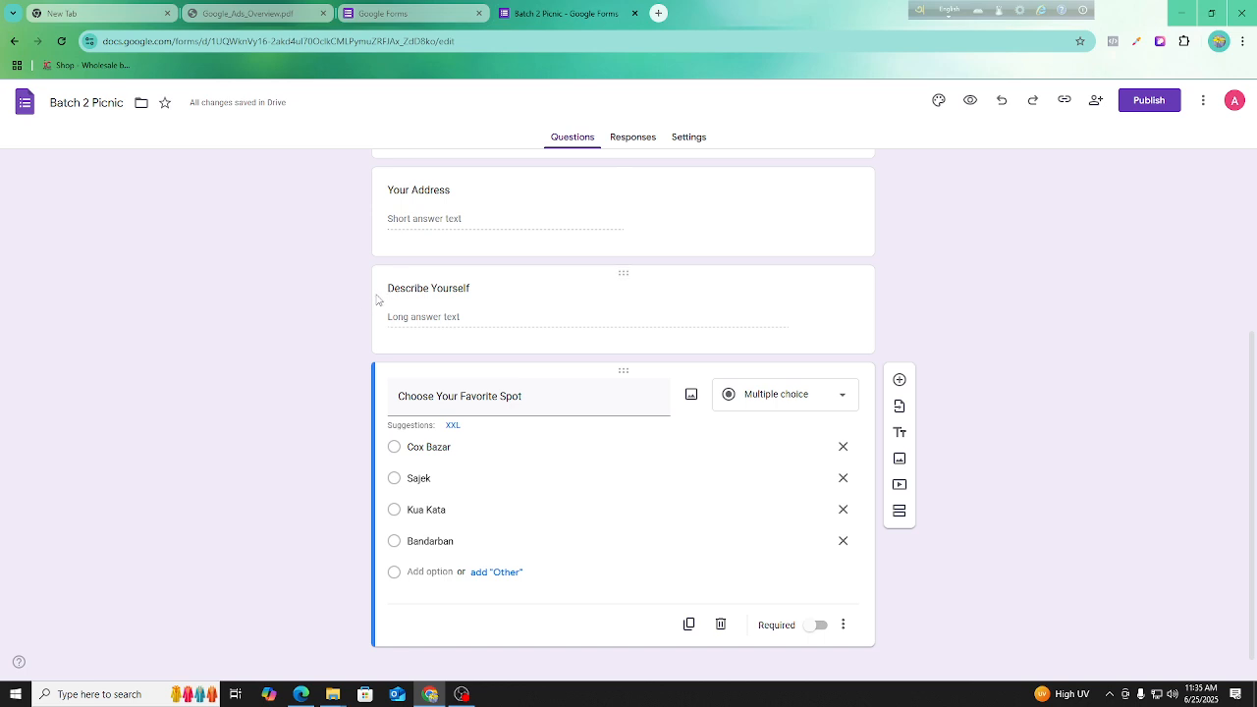
Duplicate the "Choose Your Favorite Spot" question and remove the Cox Bazar, Sajek and Kua Kata options from the copy.
scroll(638, 334, "down", 1)
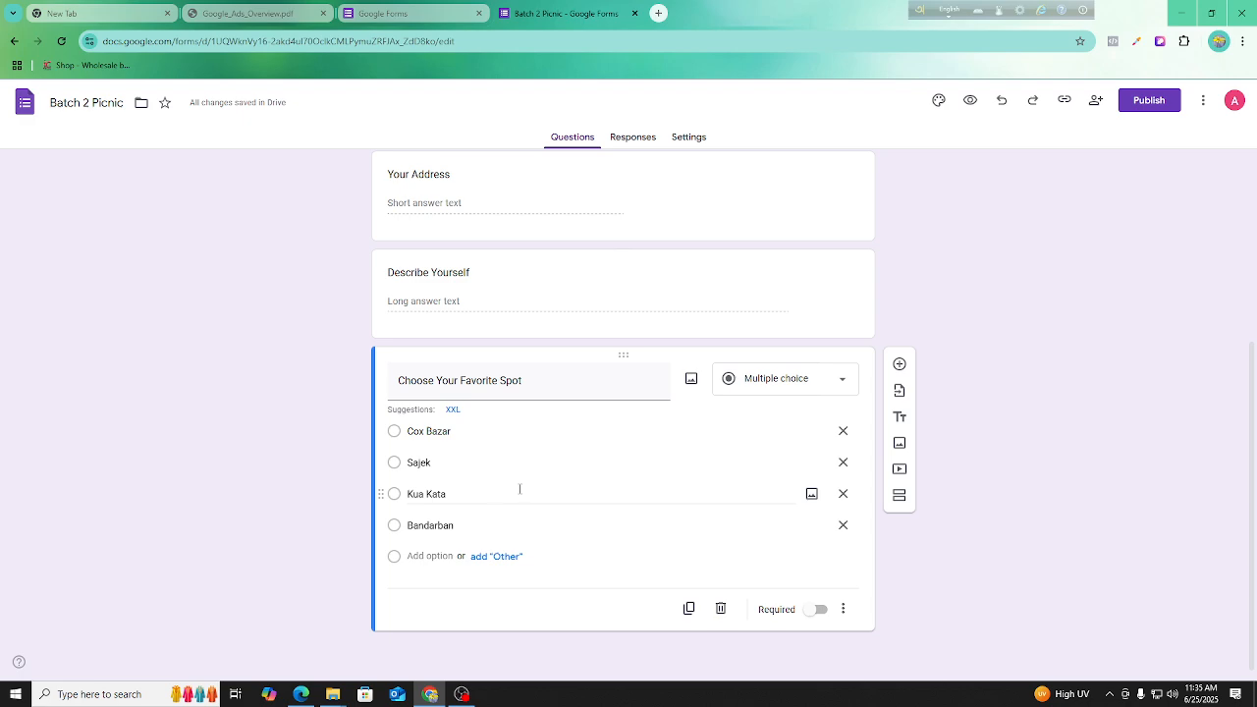
left_click(786, 384)
left_click(1174, 400)
left_click(689, 608)
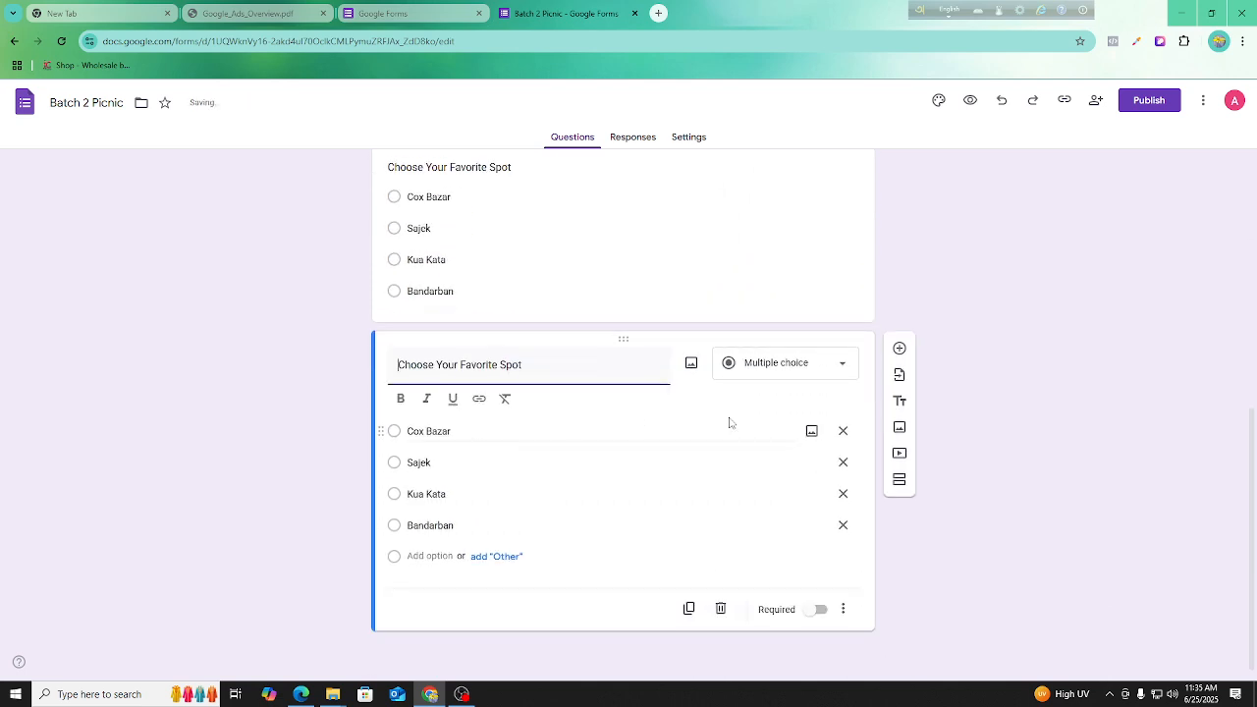
left_click(843, 430)
left_click(842, 460)
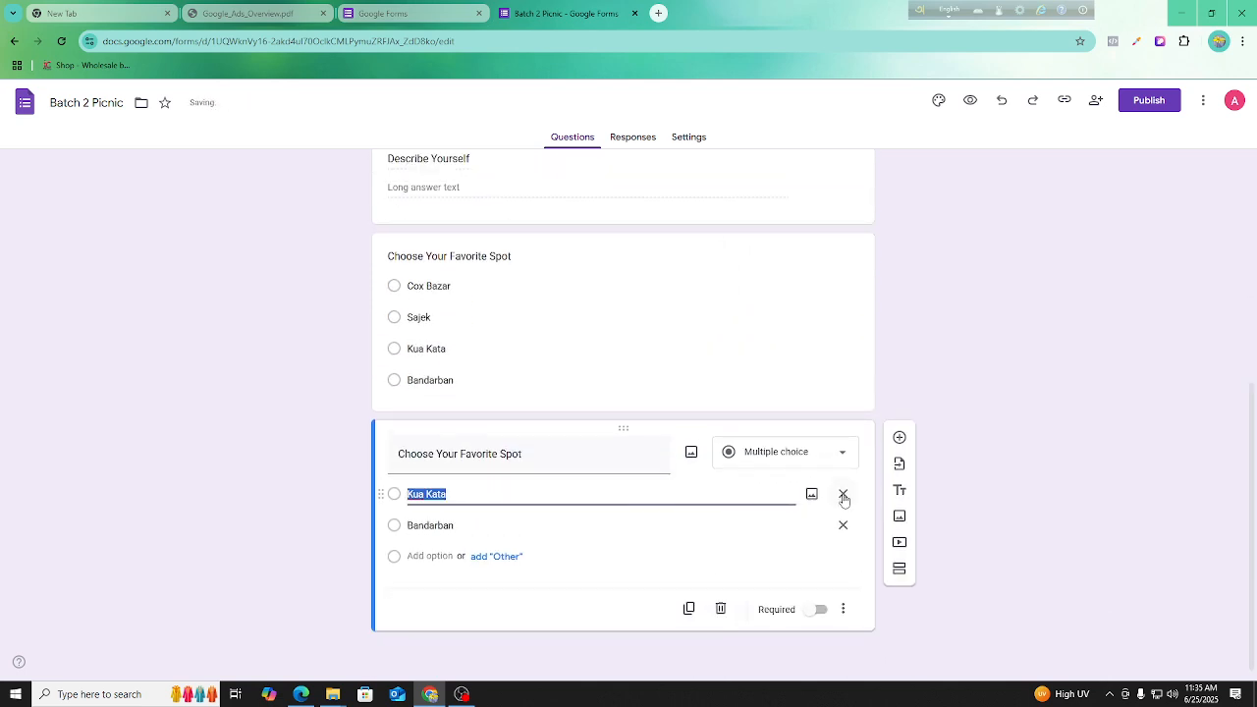
left_click(843, 494)
Change the duplicated question to Checkboxes and retitle it "Which Type Bus You Want?".
left_click(836, 482)
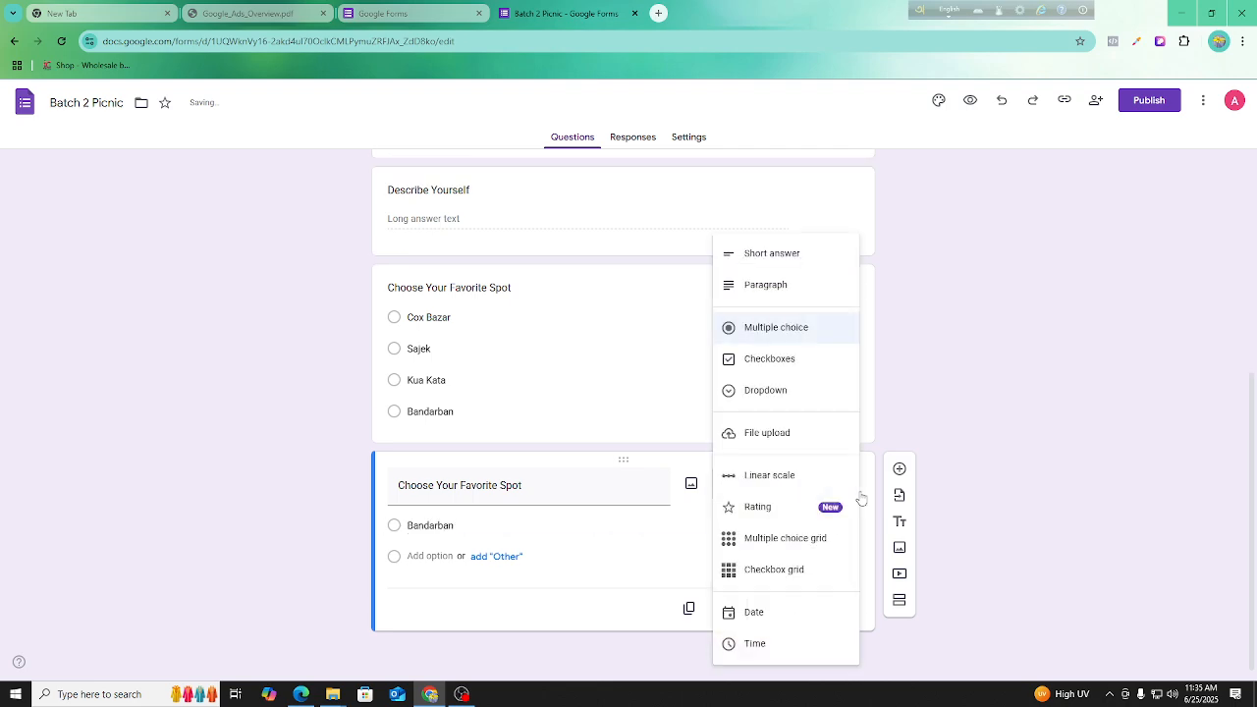
left_click(783, 363)
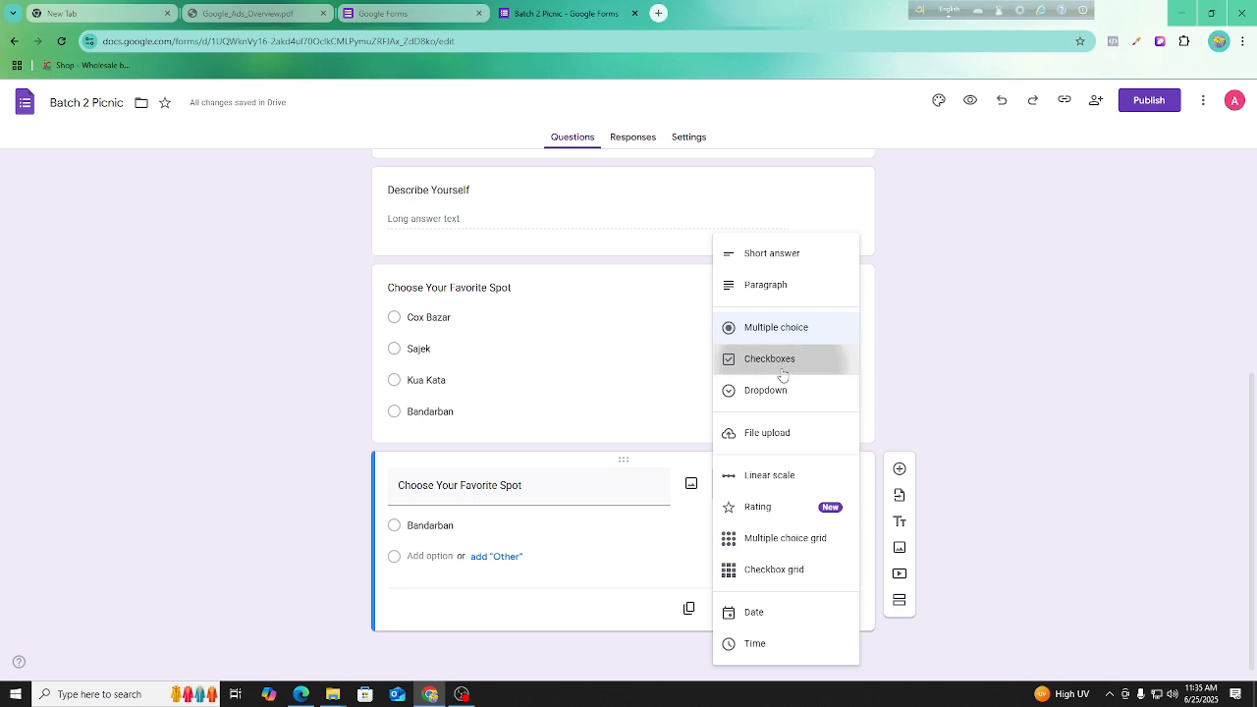
left_click(428, 471)
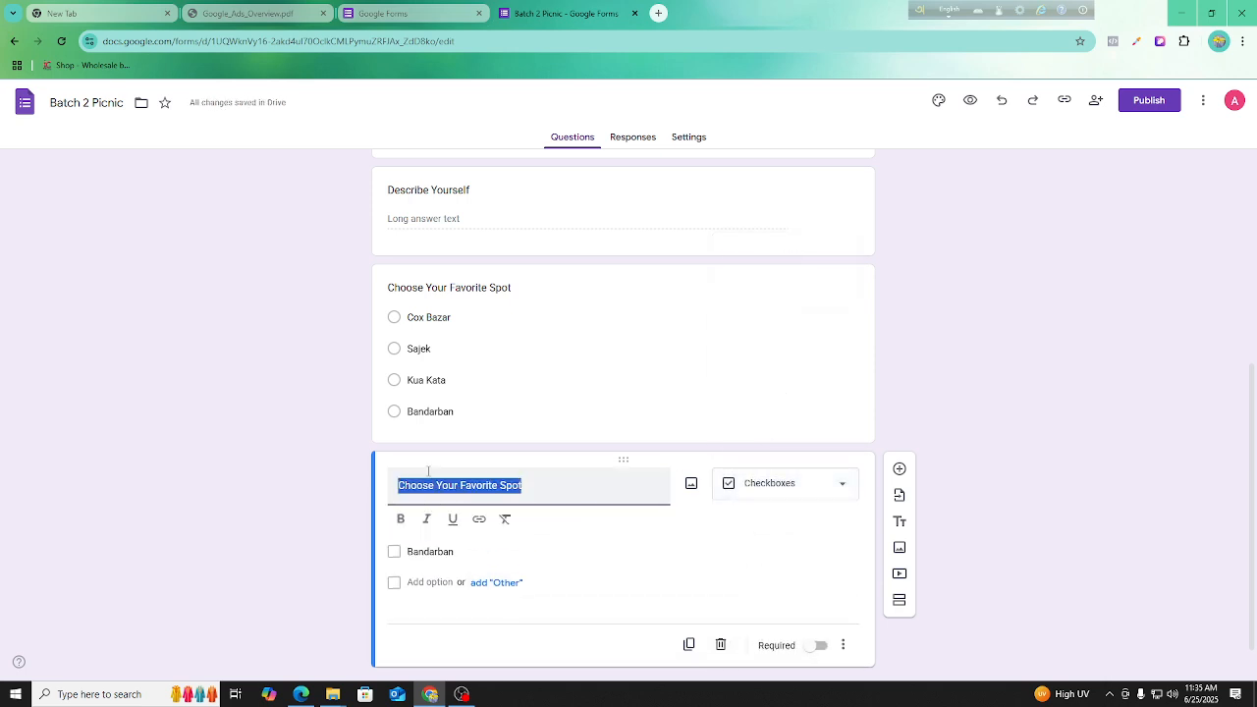
key("BackSpace")
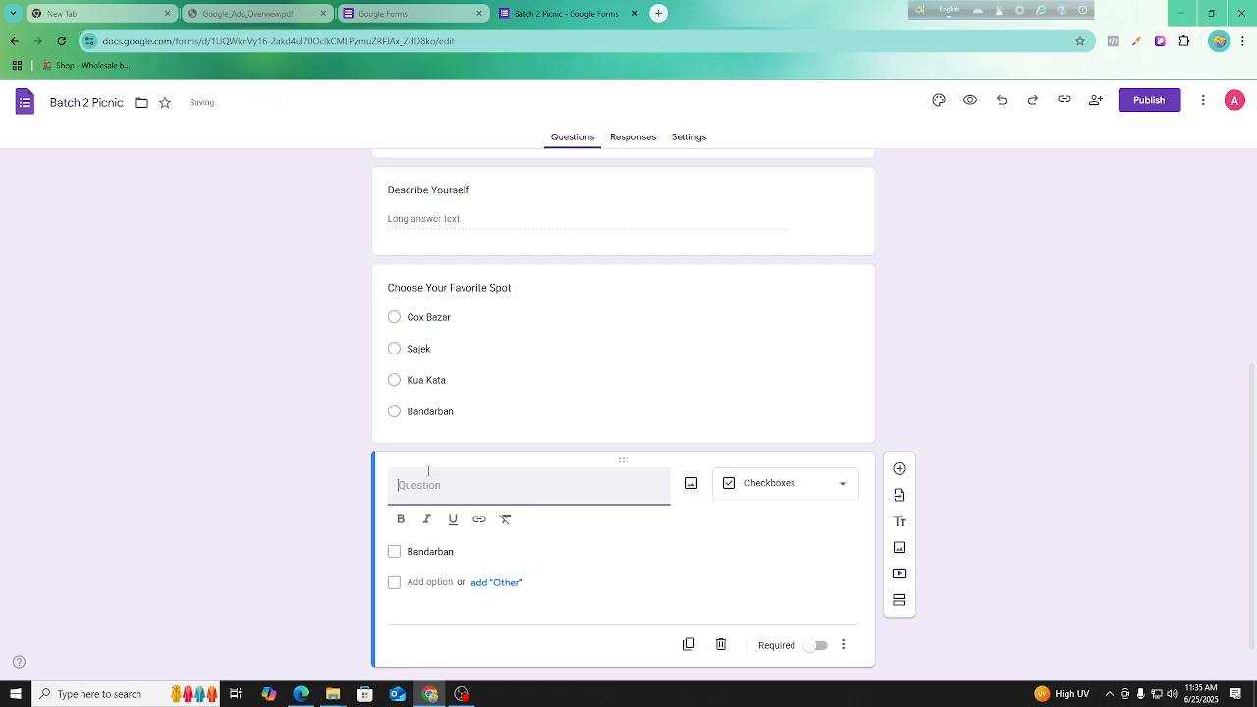
type("C")
key("BackSpace")
type("Wh")
type("ich")
type(" Type ")
type("Bus")
type(" You")
type("u Wa")
type("t")
key("BackSpace")
type("nt?")
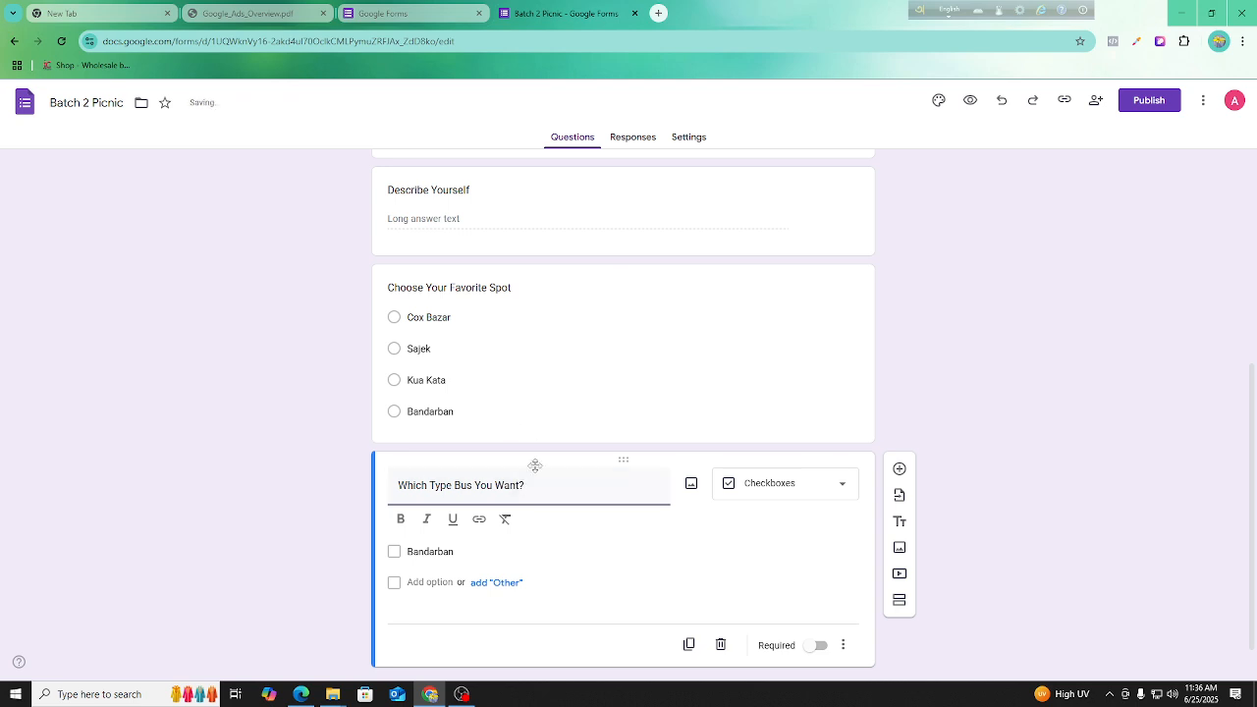
Replace the bus question's remaining option with "Ac Bus" and add a second option "Sleeper".
left_click(452, 551)
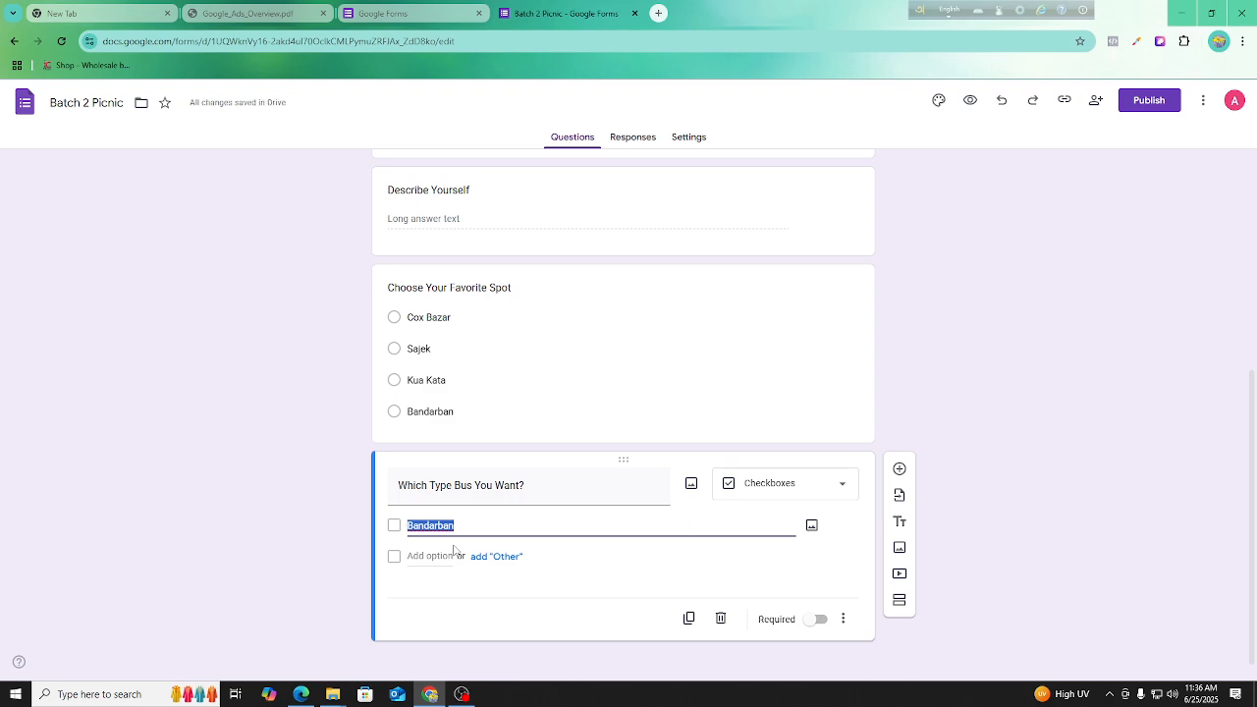
type("Ac Bus")
left_click(432, 558)
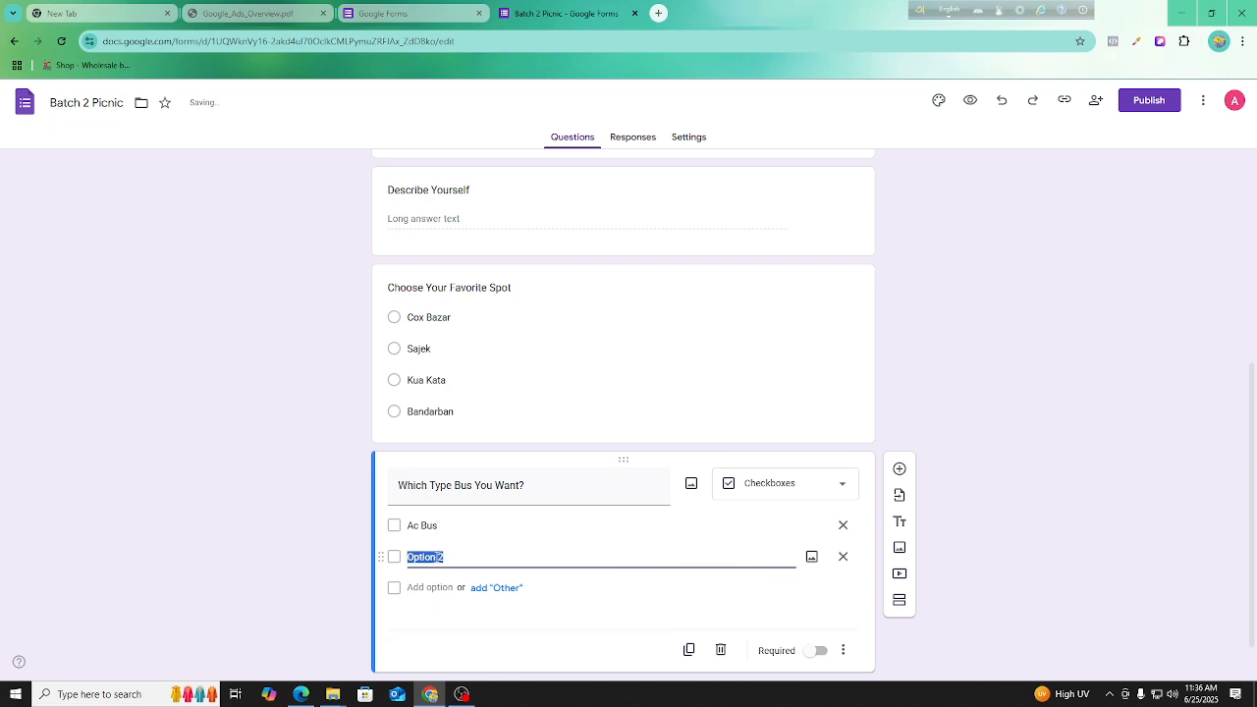
type("Sleeper")
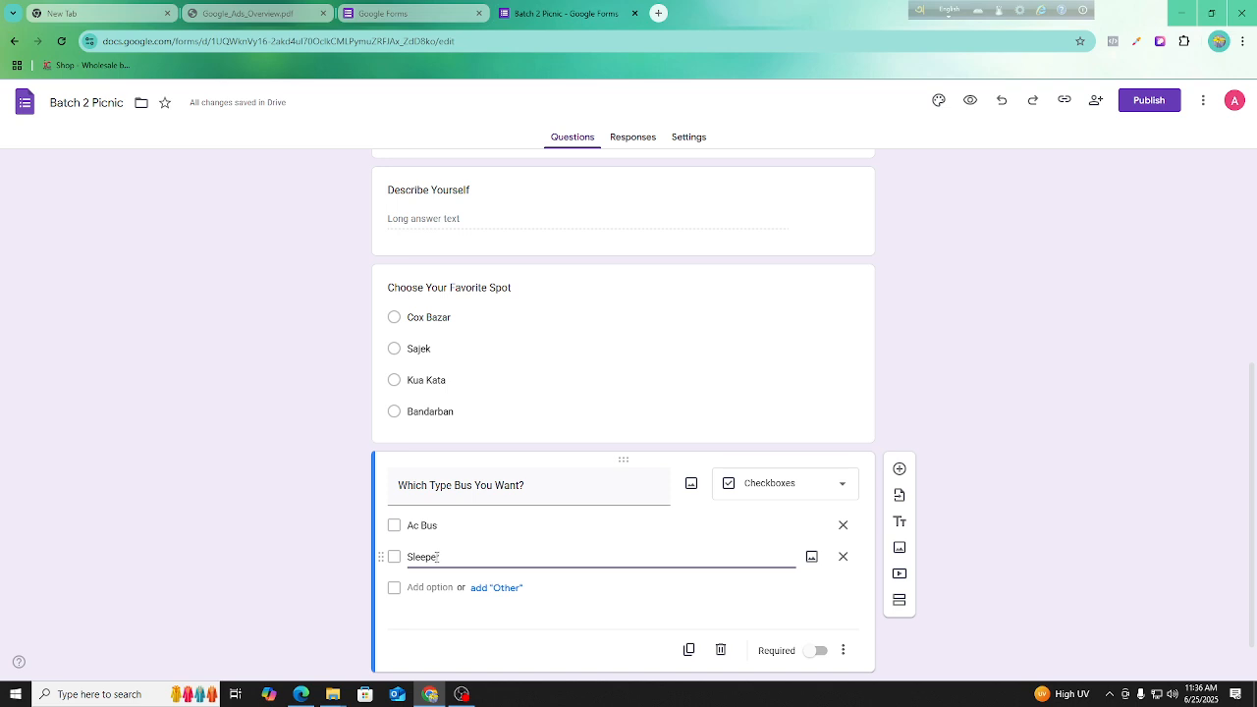
left_click(1062, 558)
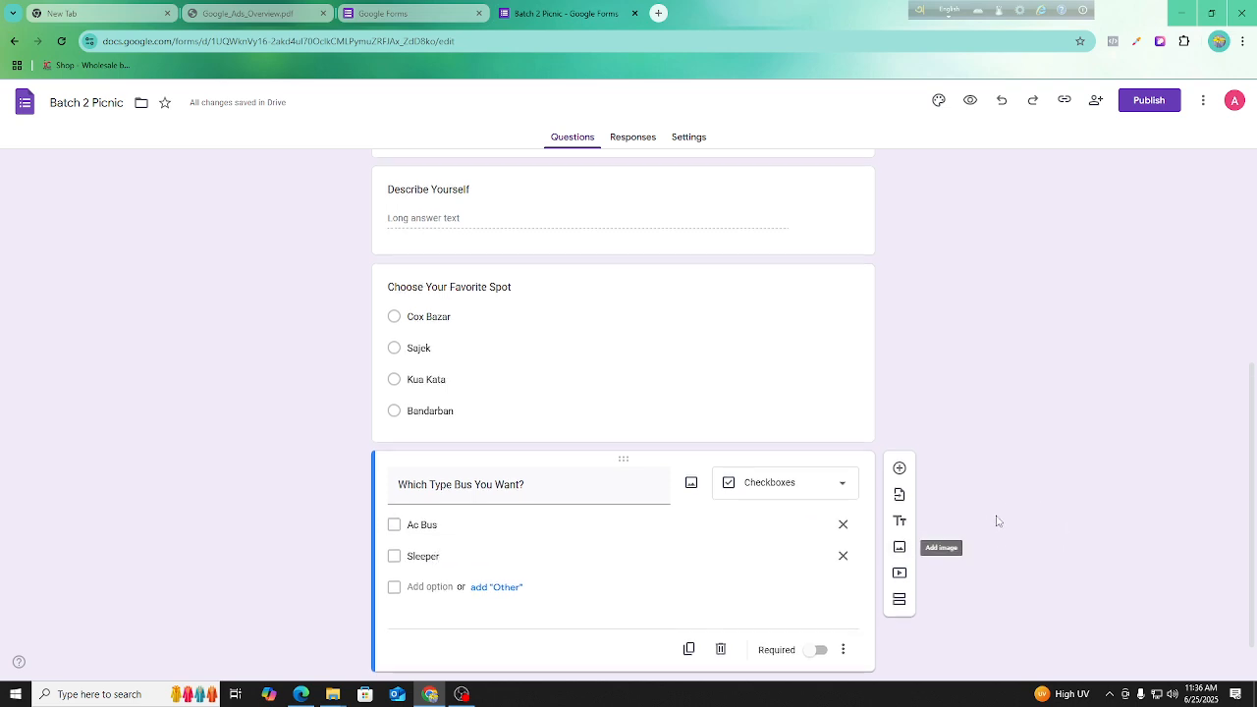
Duplicate the "Which Type Bus You Want?" question and change the copy to a Dropdown.
scroll(997, 520, "down", 1)
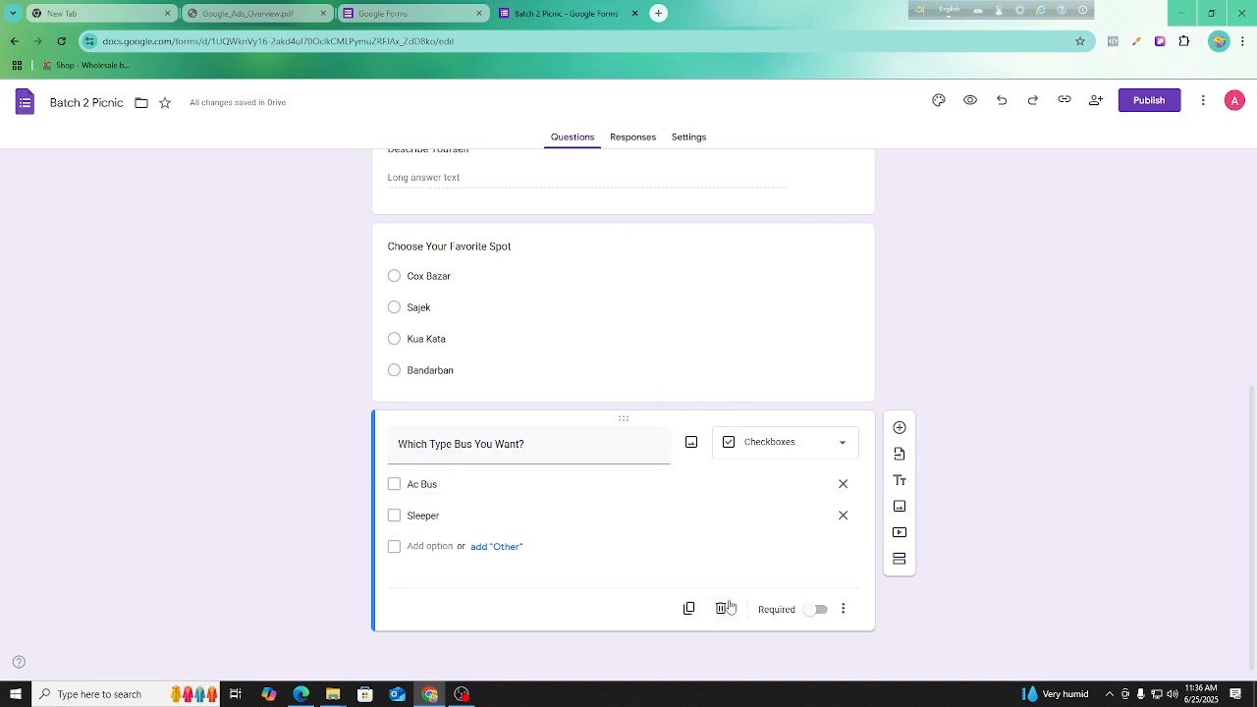
left_click(689, 608)
left_click(780, 420)
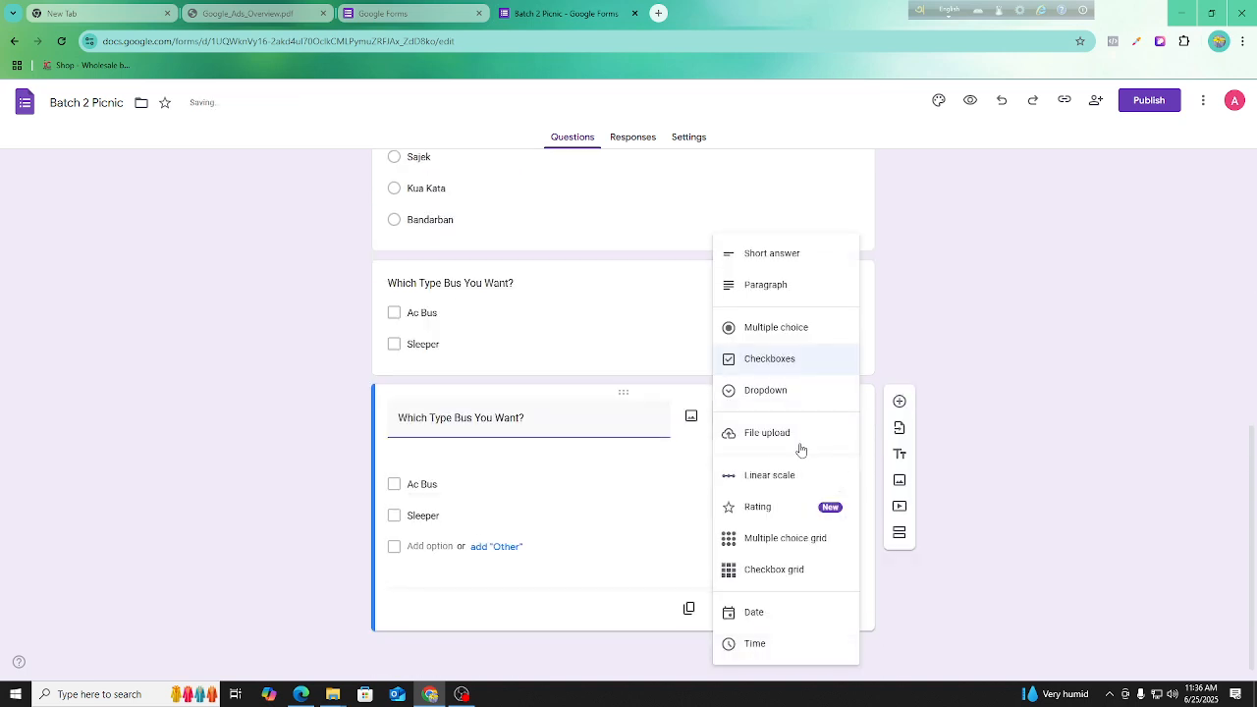
left_click(791, 398)
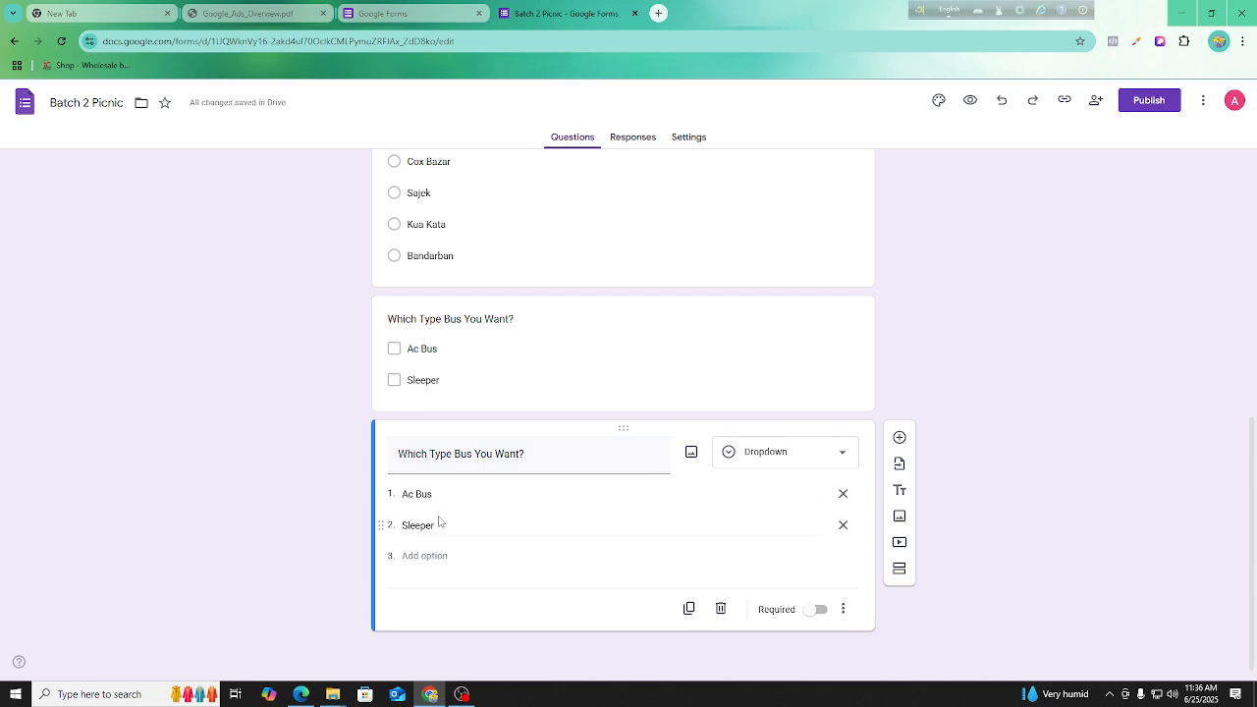
scroll(668, 393, "up", 10)
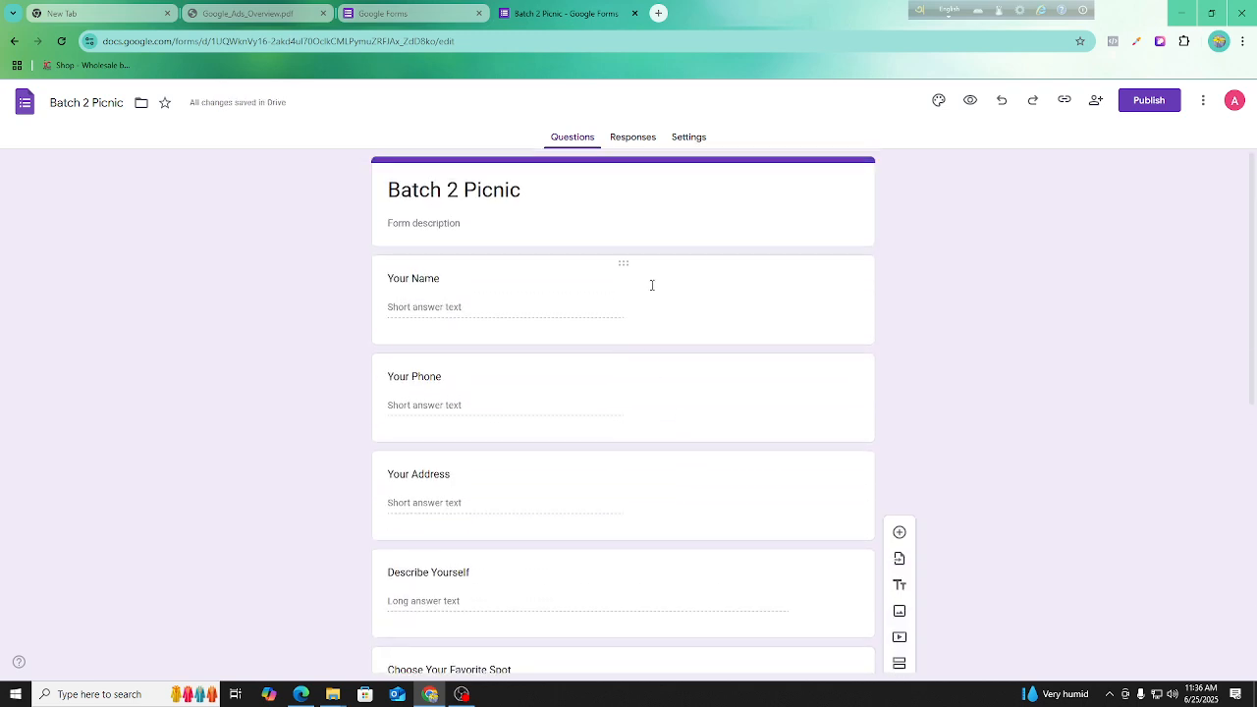
scroll(653, 287, "down", 10)
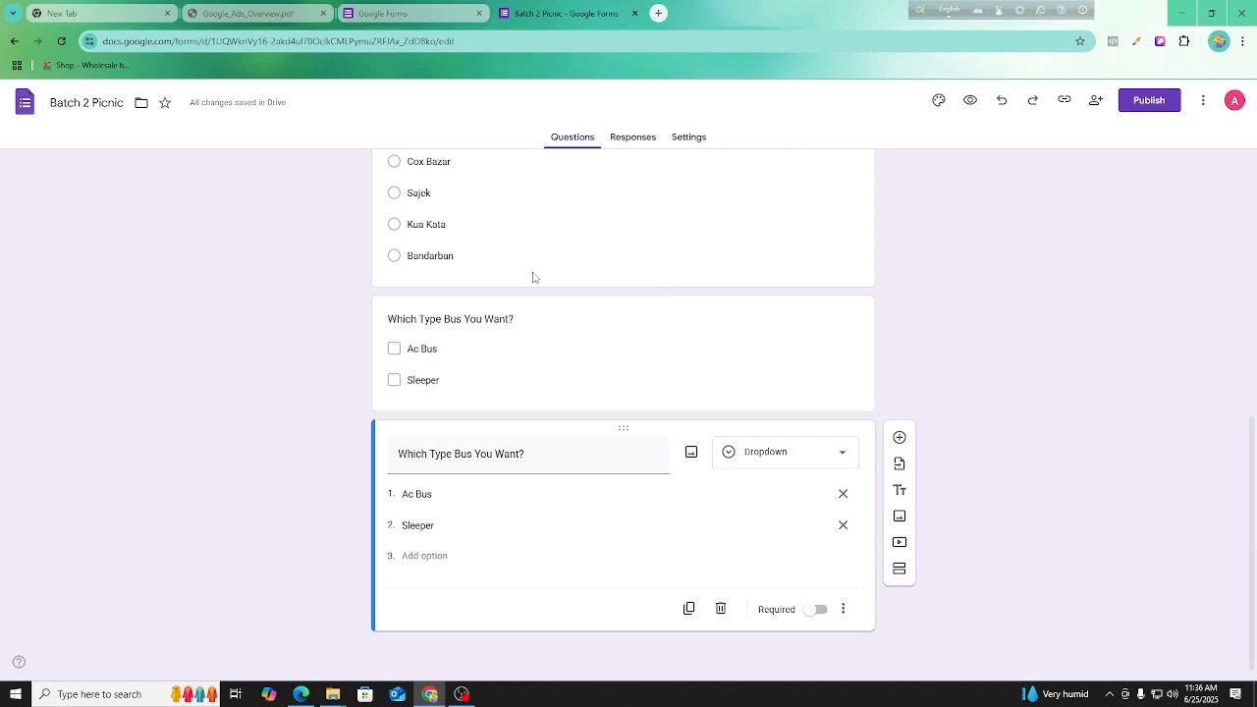
left_click(766, 462)
left_click(1095, 365)
scroll(553, 402, "up", 10)
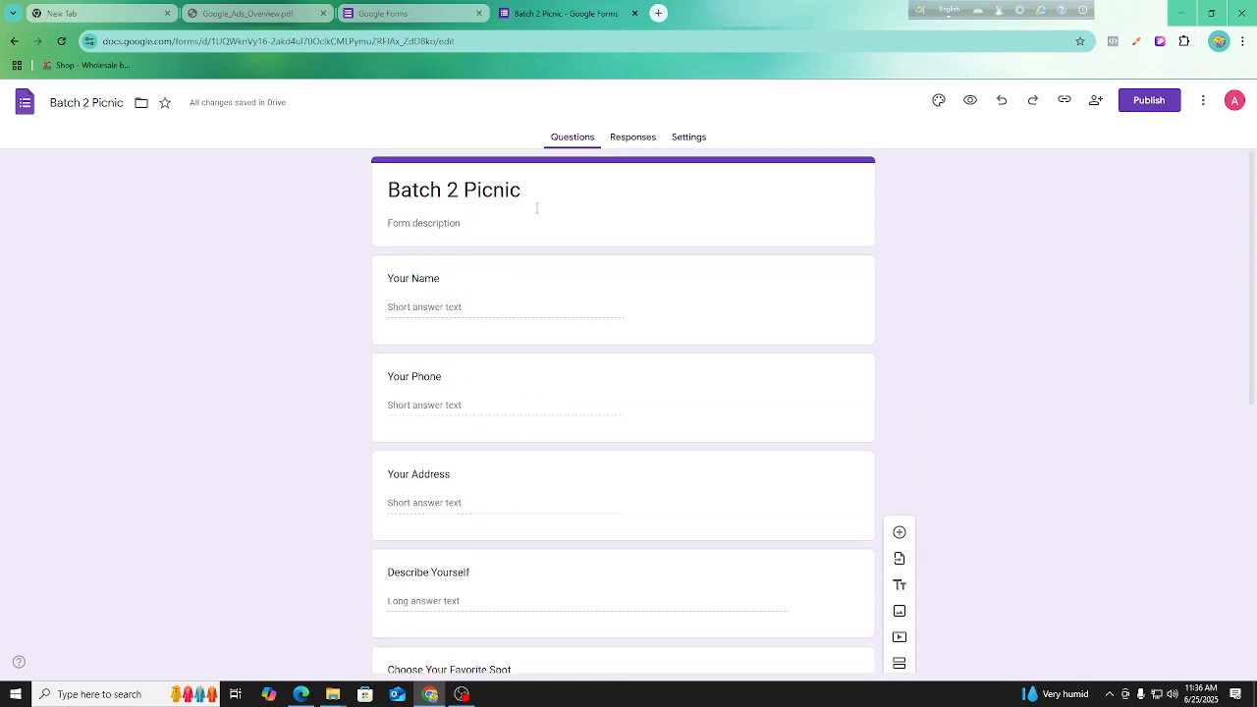
left_click(538, 208)
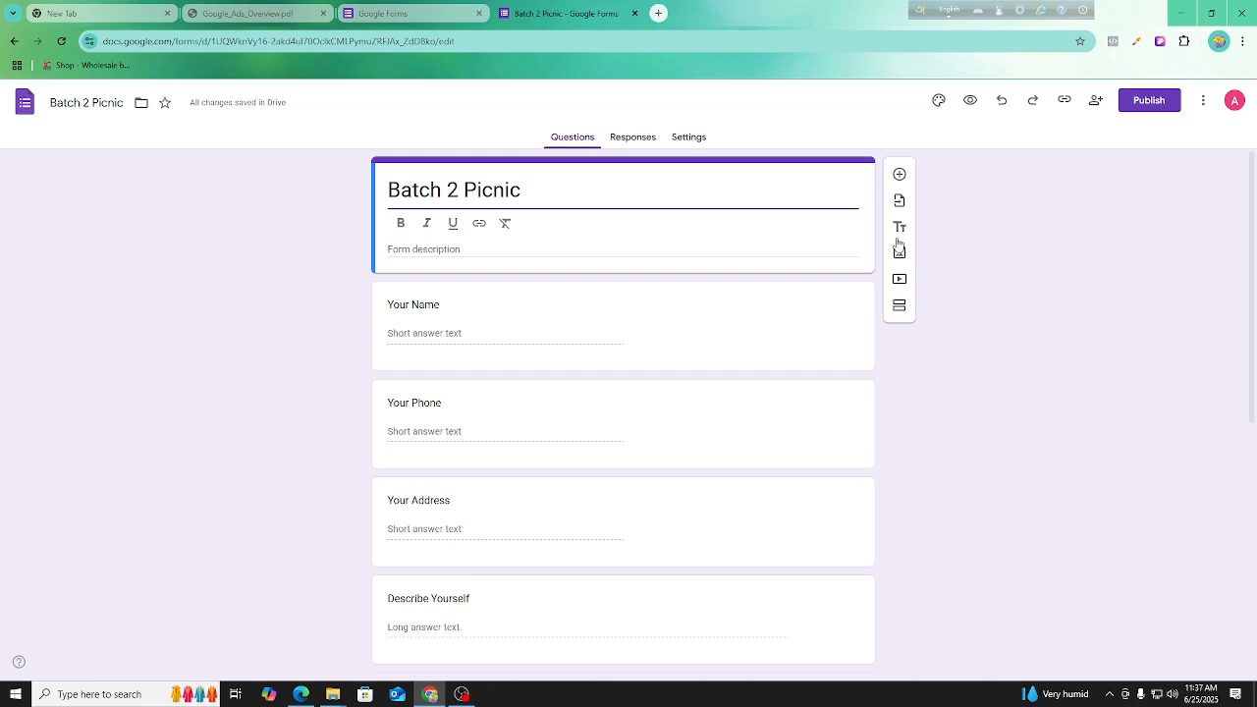
left_click(479, 223)
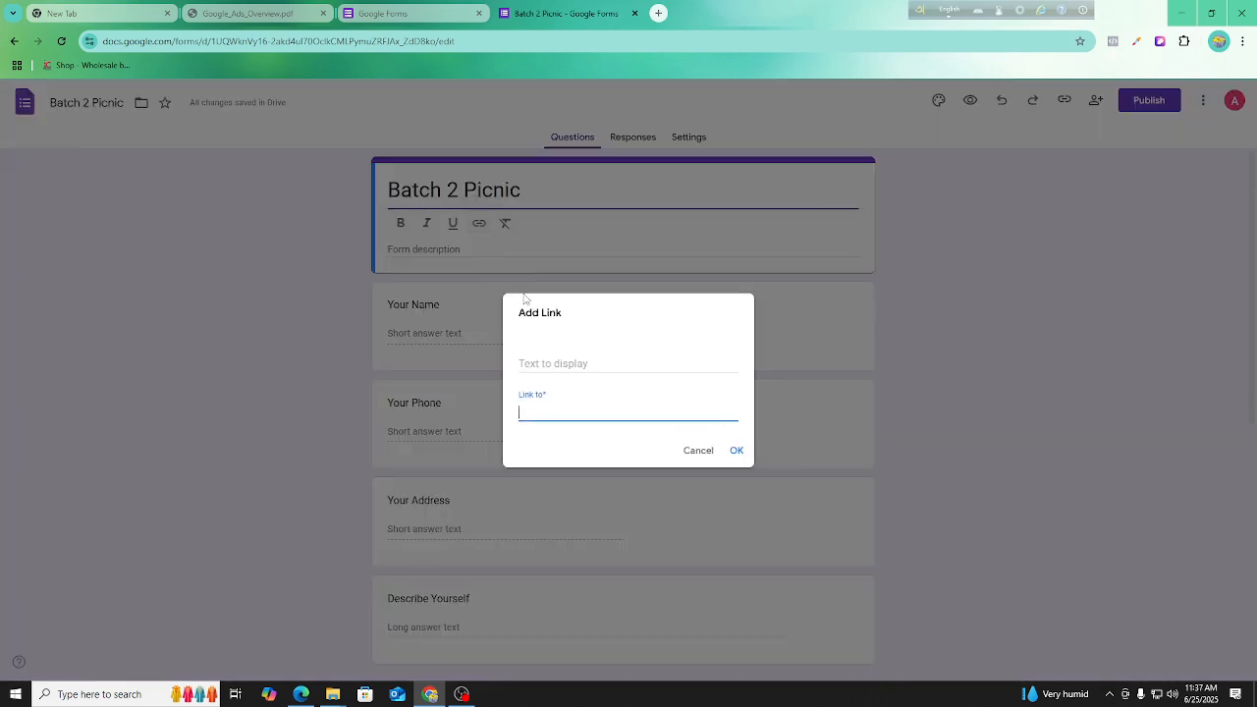
left_click(699, 450)
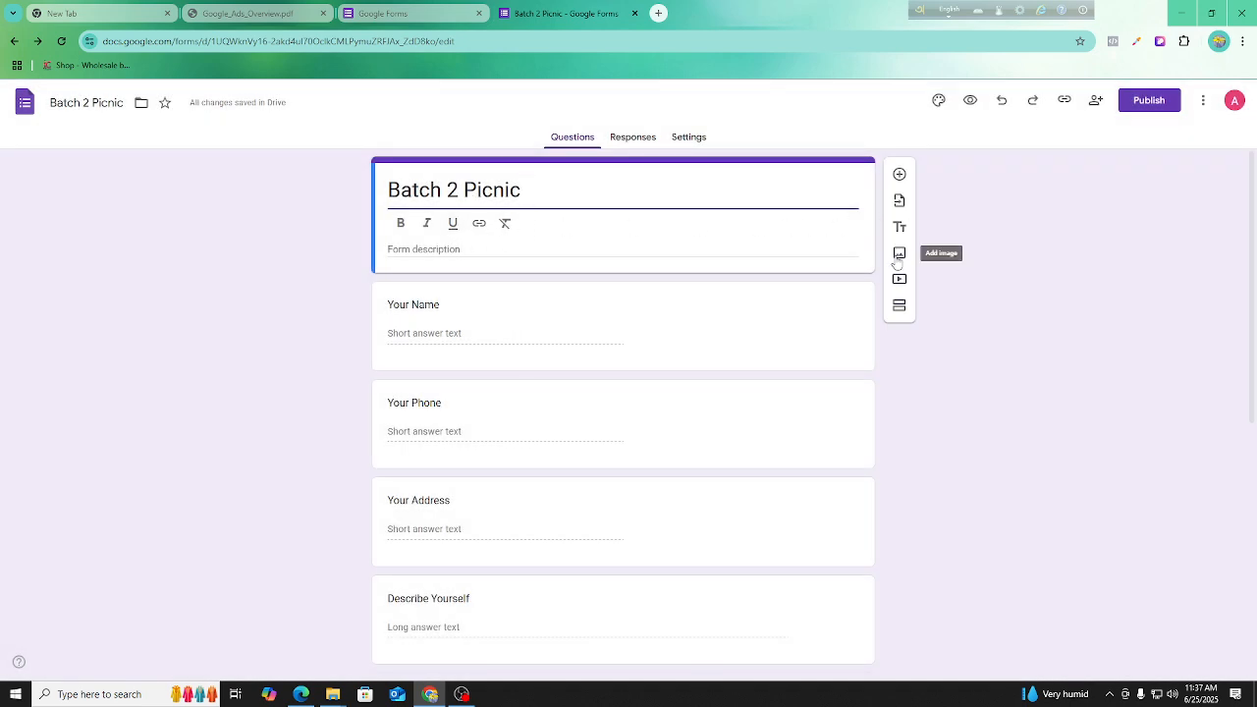
Try to insert an image into the form by uploading a picture from the Downloads folder.
left_click(898, 254)
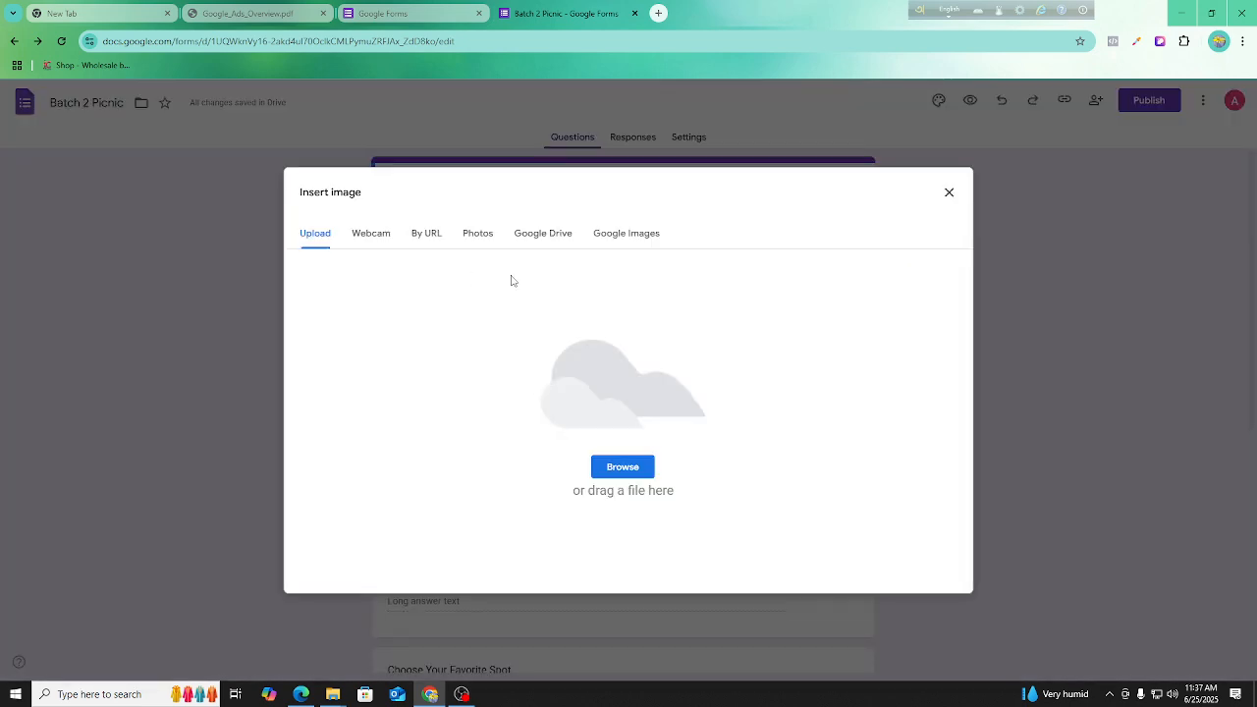
left_click(370, 236)
left_click(478, 236)
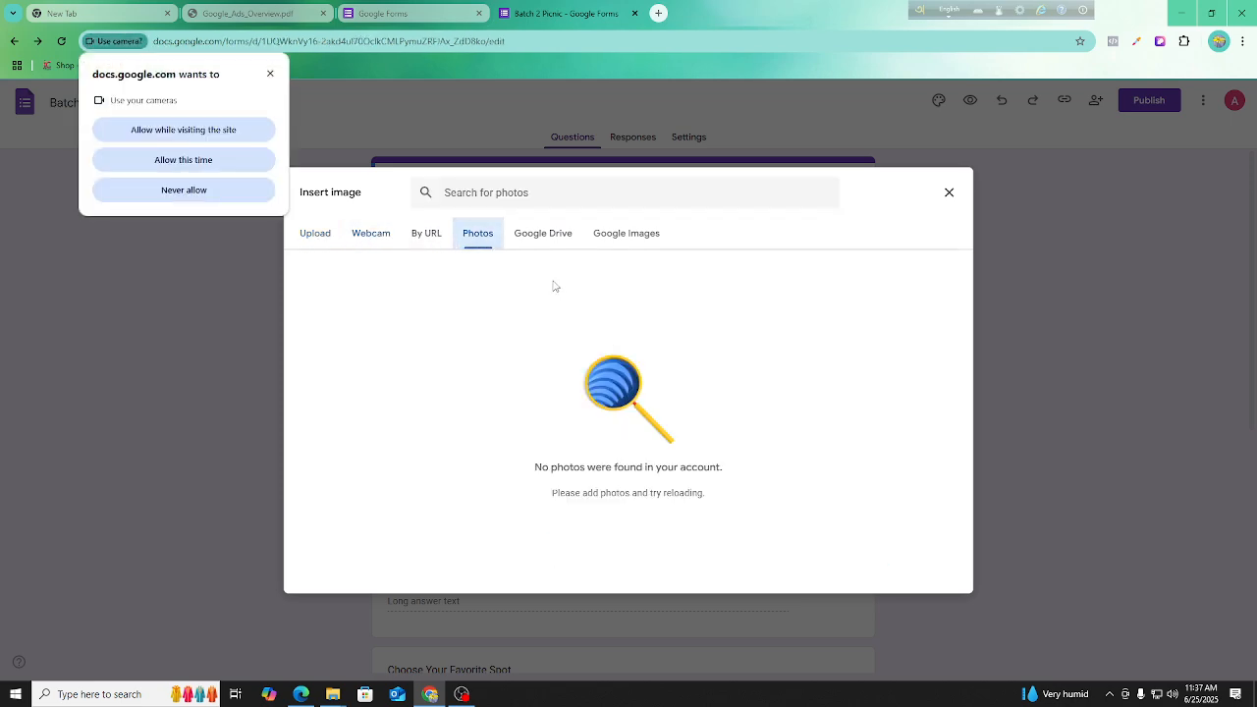
left_click(316, 234)
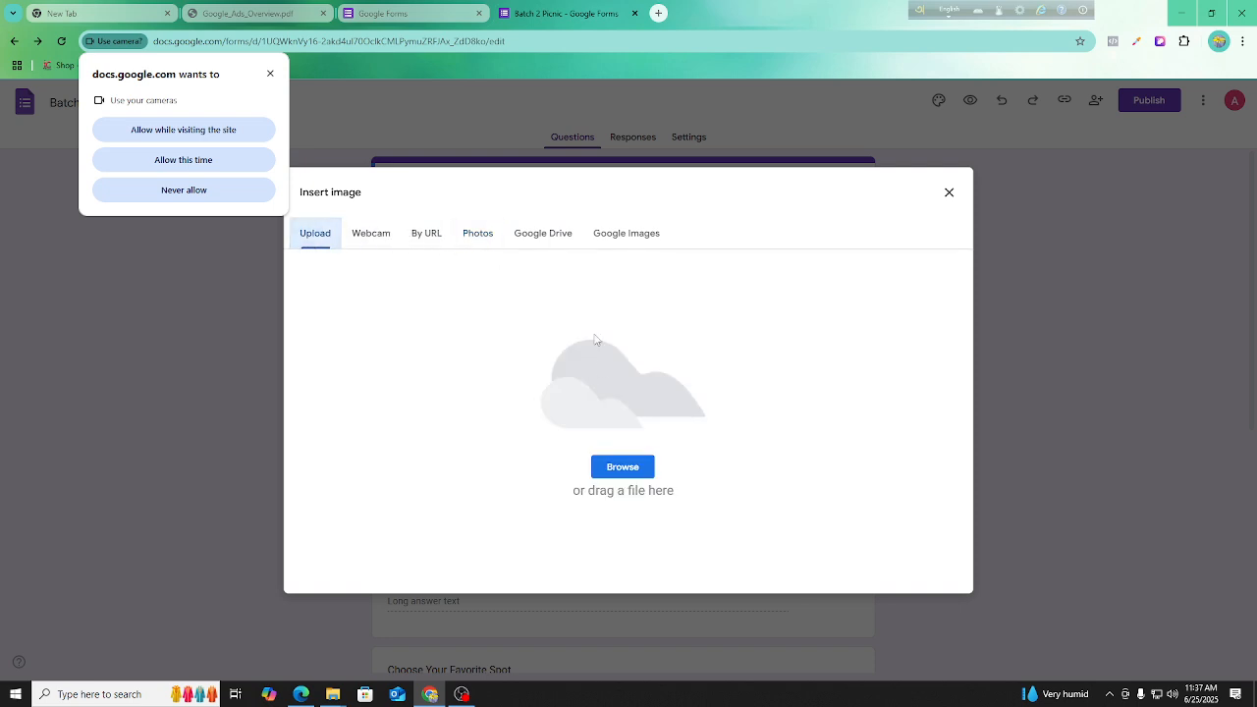
left_click(621, 467)
left_click(236, 224)
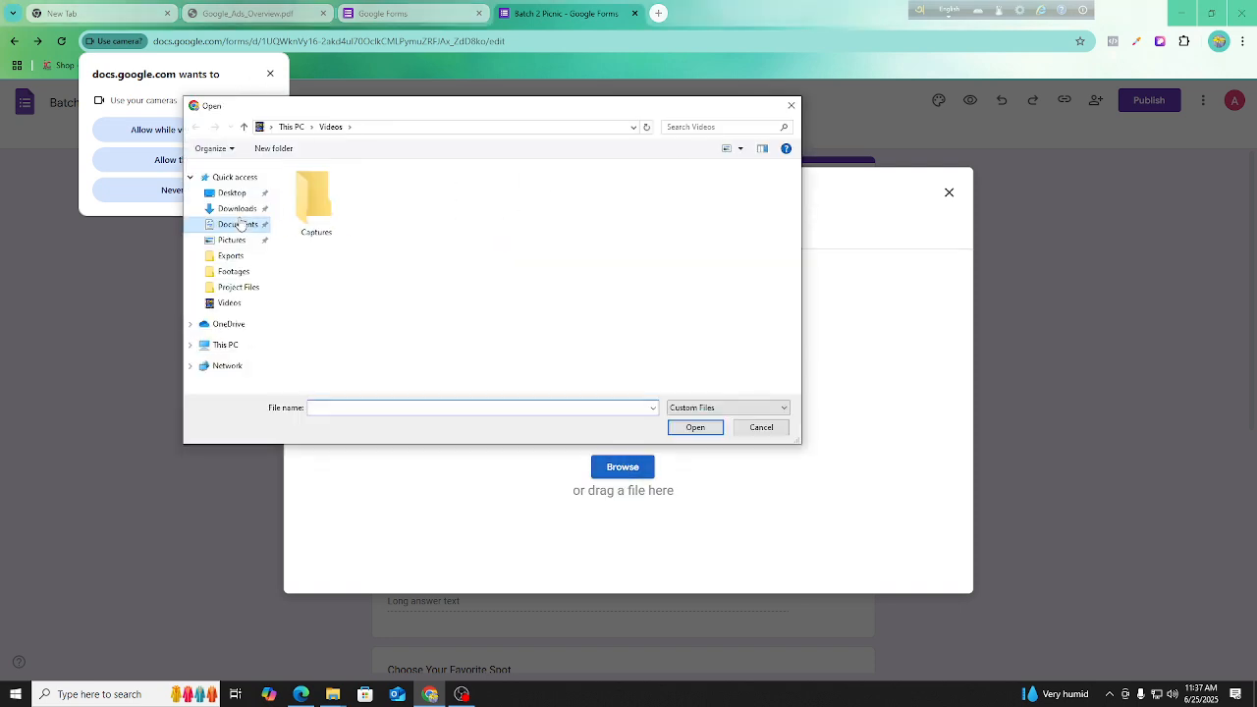
left_click(236, 208)
scroll(457, 235, "down", 1)
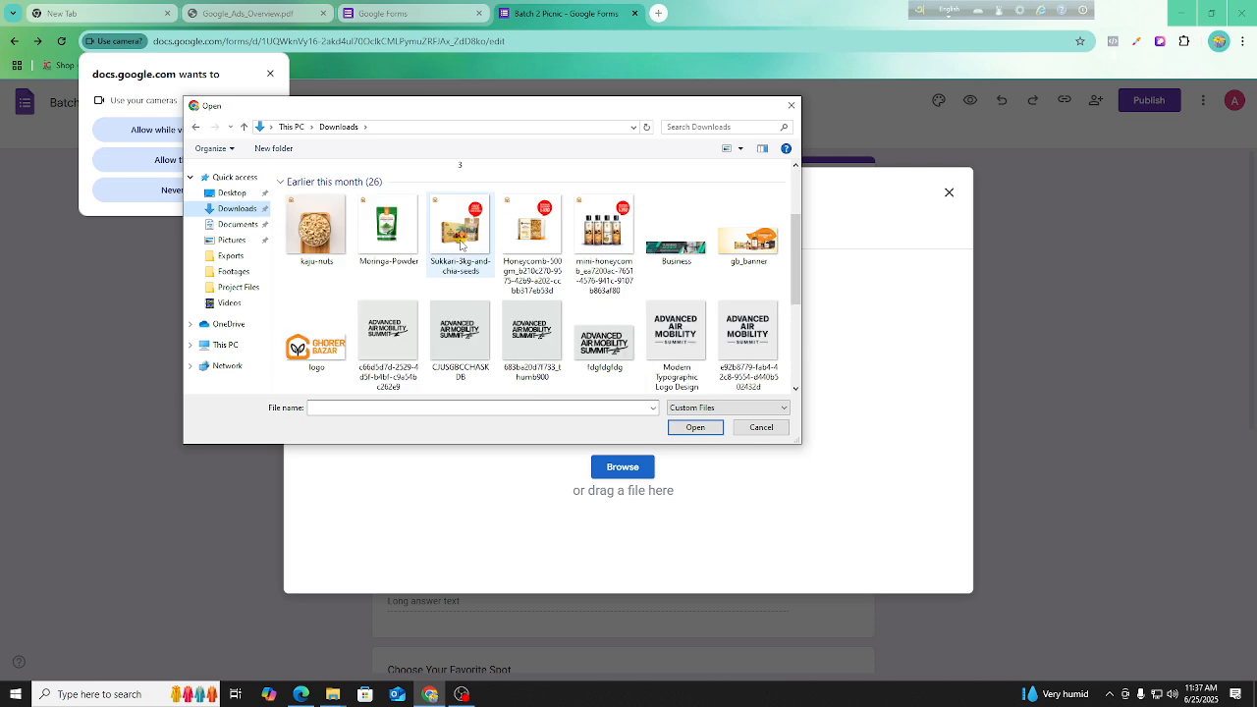
scroll(462, 260, "up", 1)
double_click(339, 326)
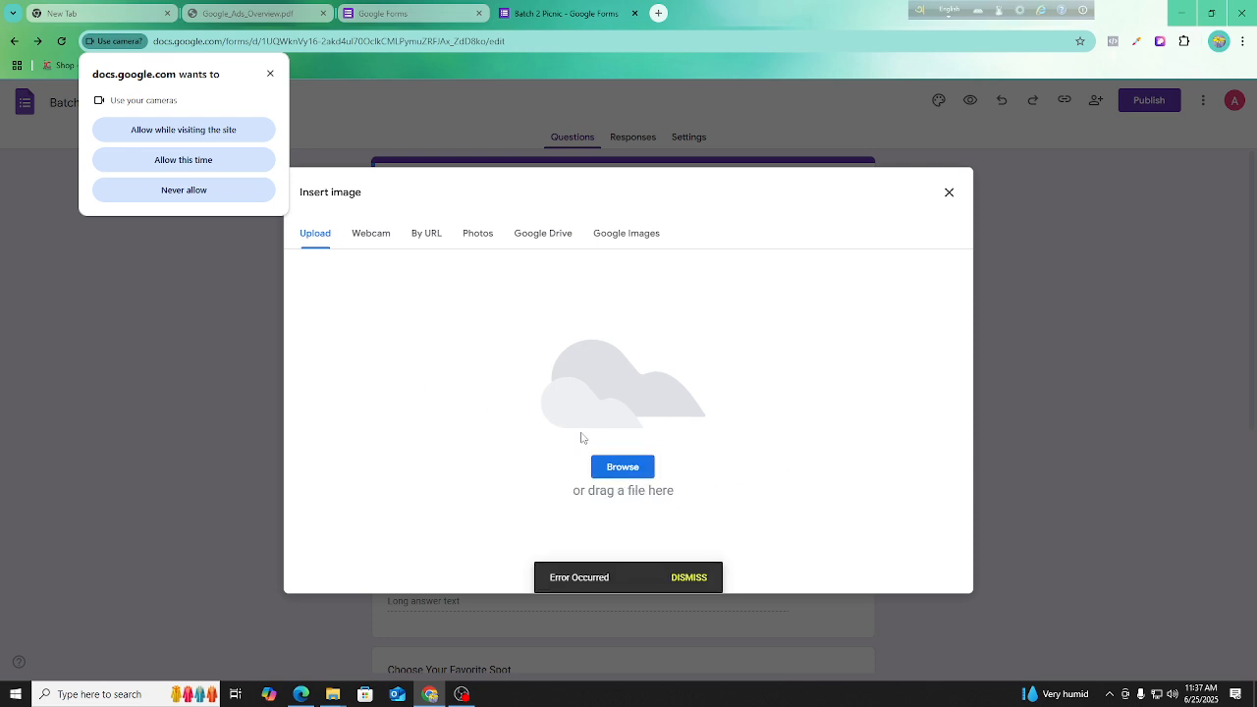
Allow camera access for this visit, retry uploading the 1_1800x1800 image, and close the image dialog.
left_click(176, 160)
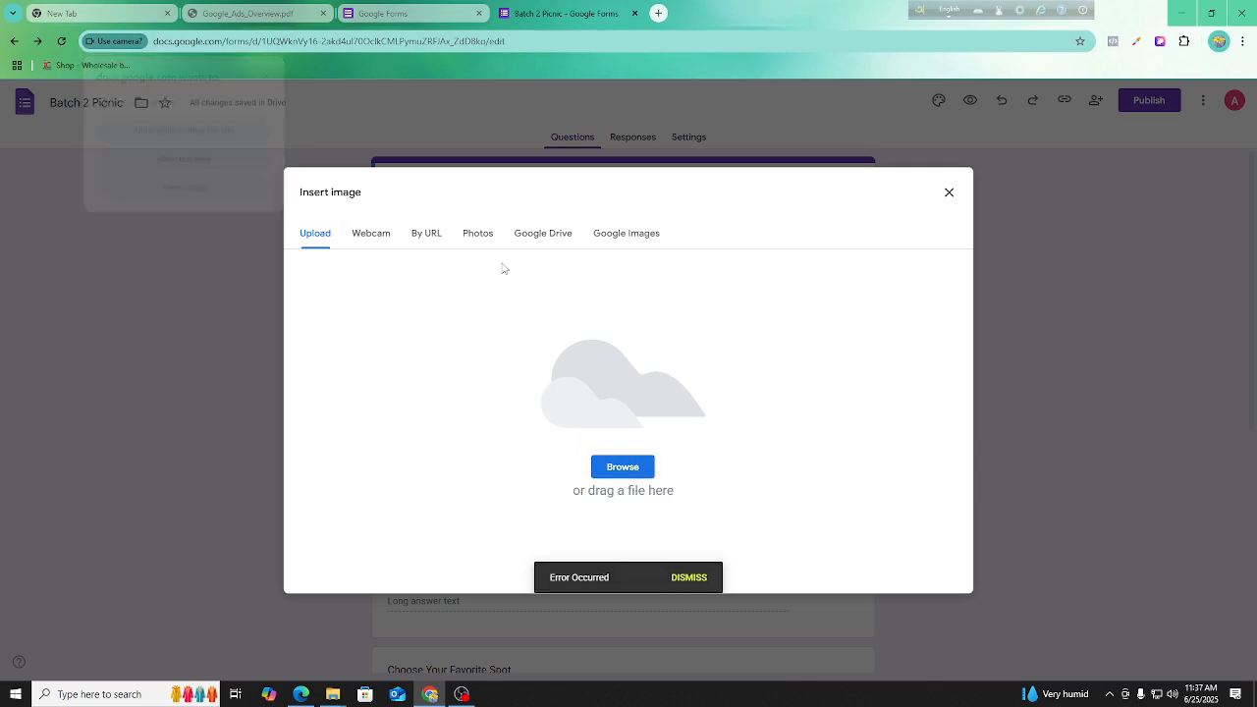
left_click(623, 468)
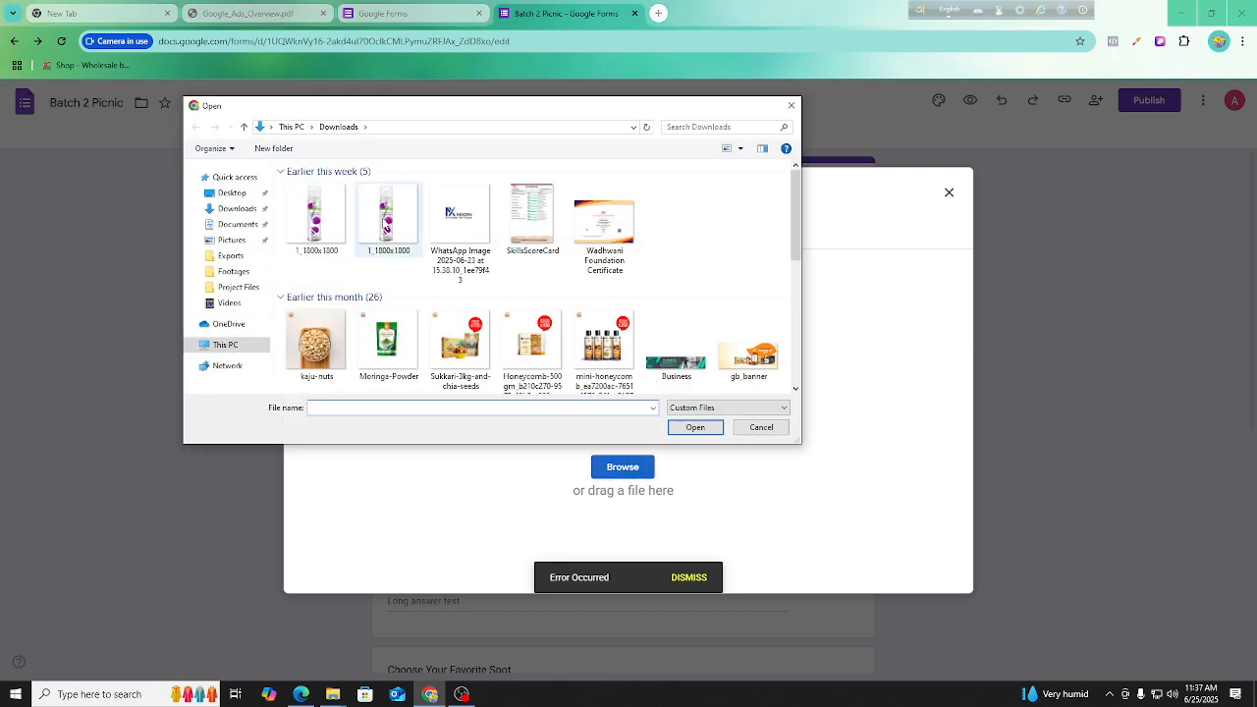
double_click(384, 223)
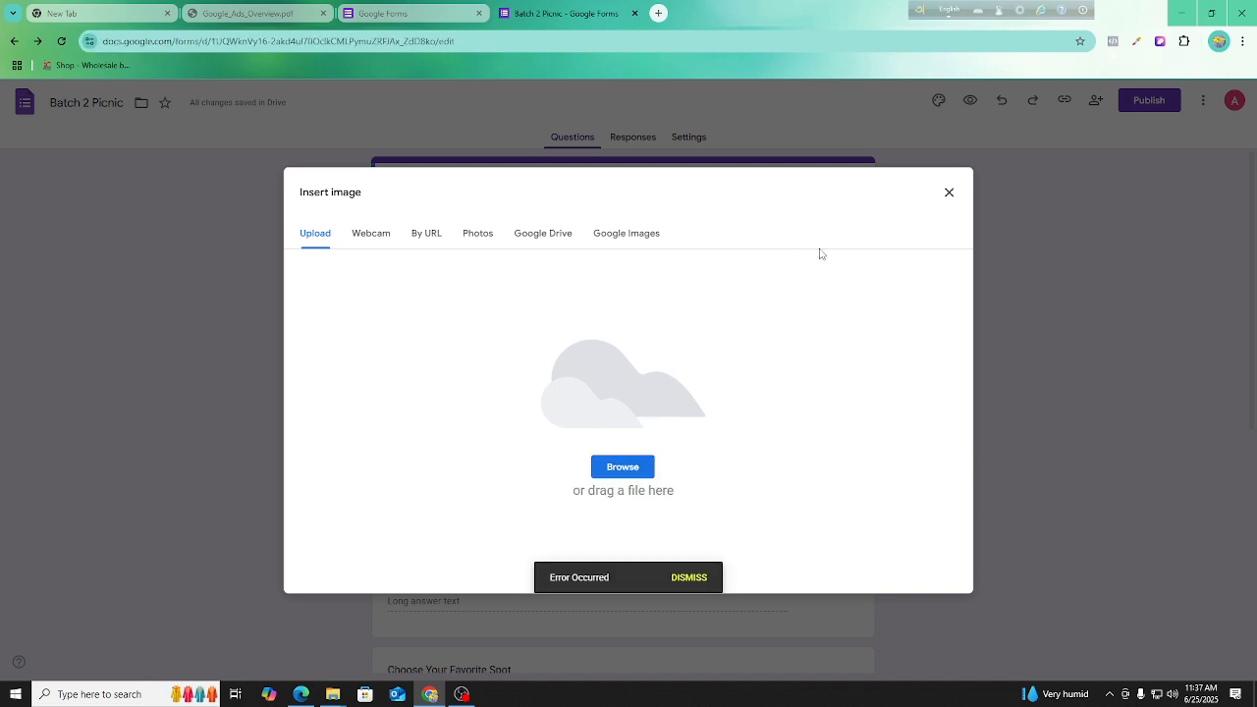
left_click(948, 194)
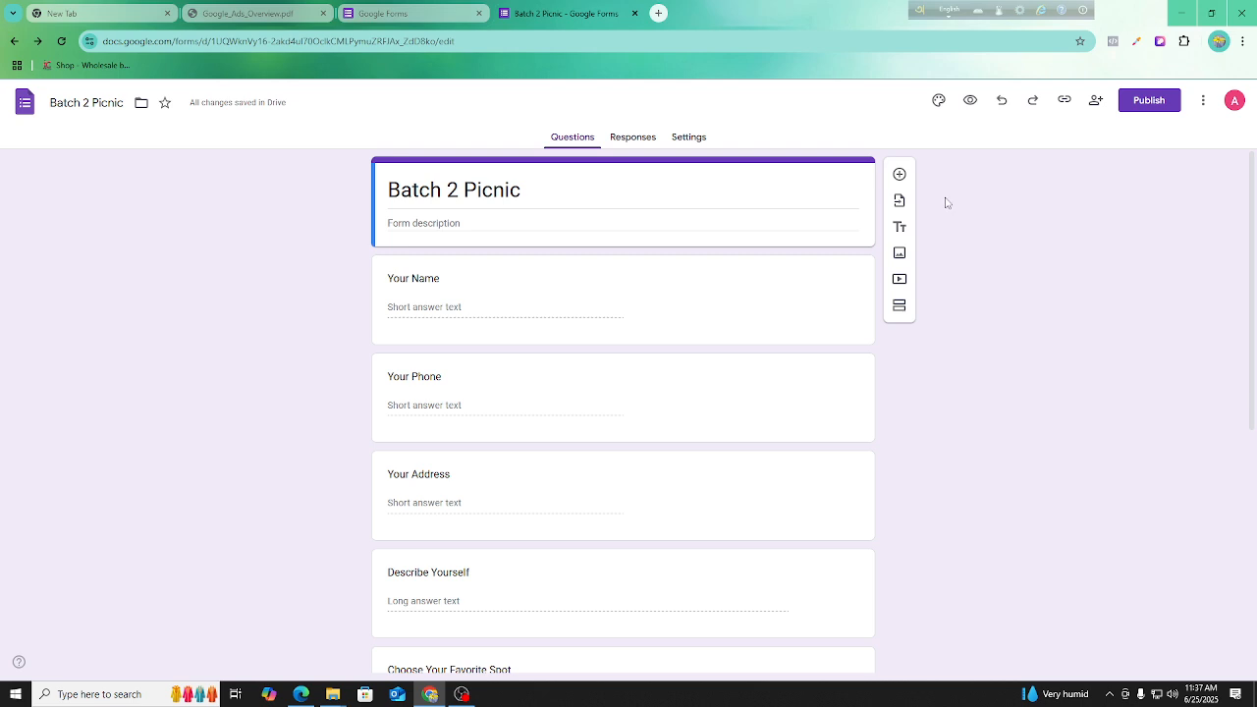
Publish the form to anyone with the link and copy its responder link.
left_click(1143, 108)
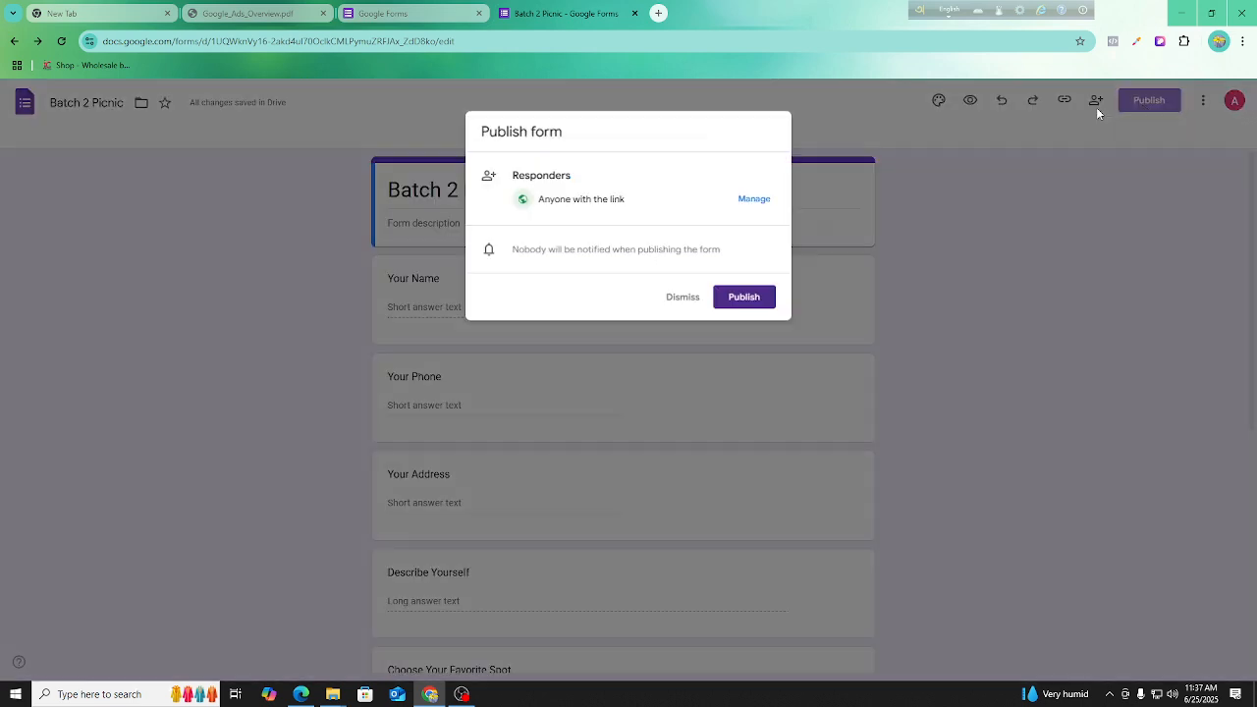
left_click(753, 299)
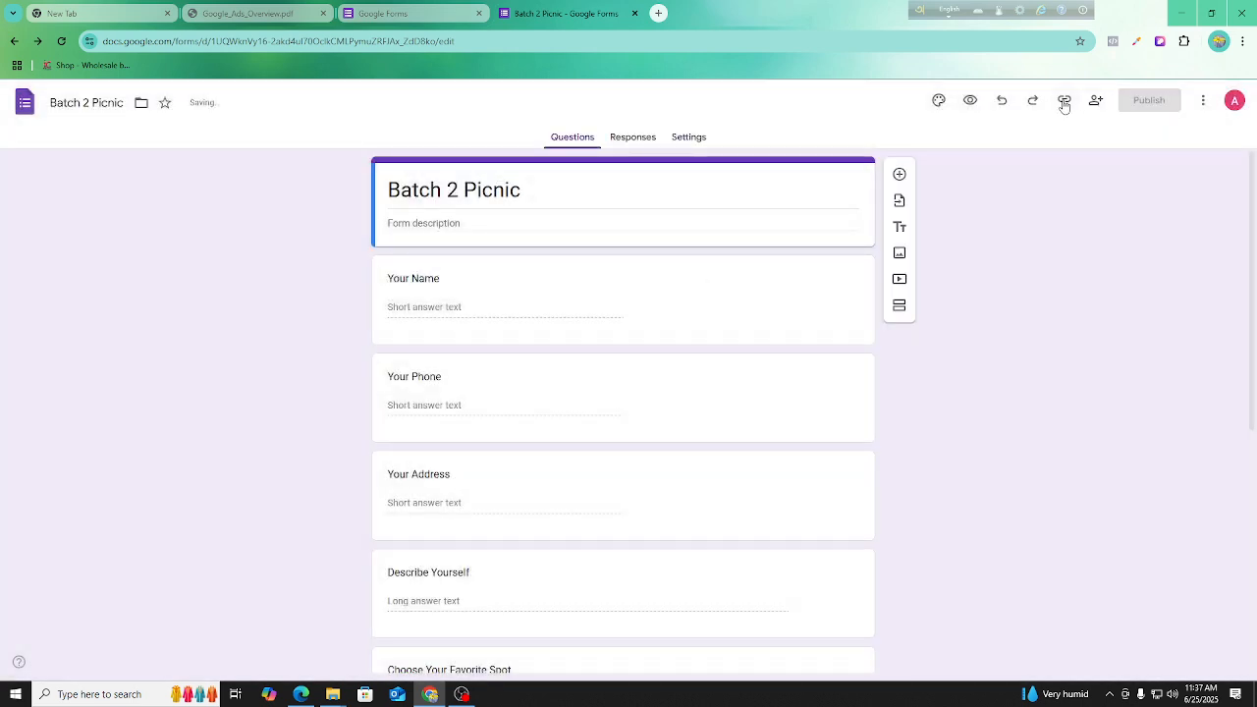
left_click(1063, 99)
left_click(1046, 181)
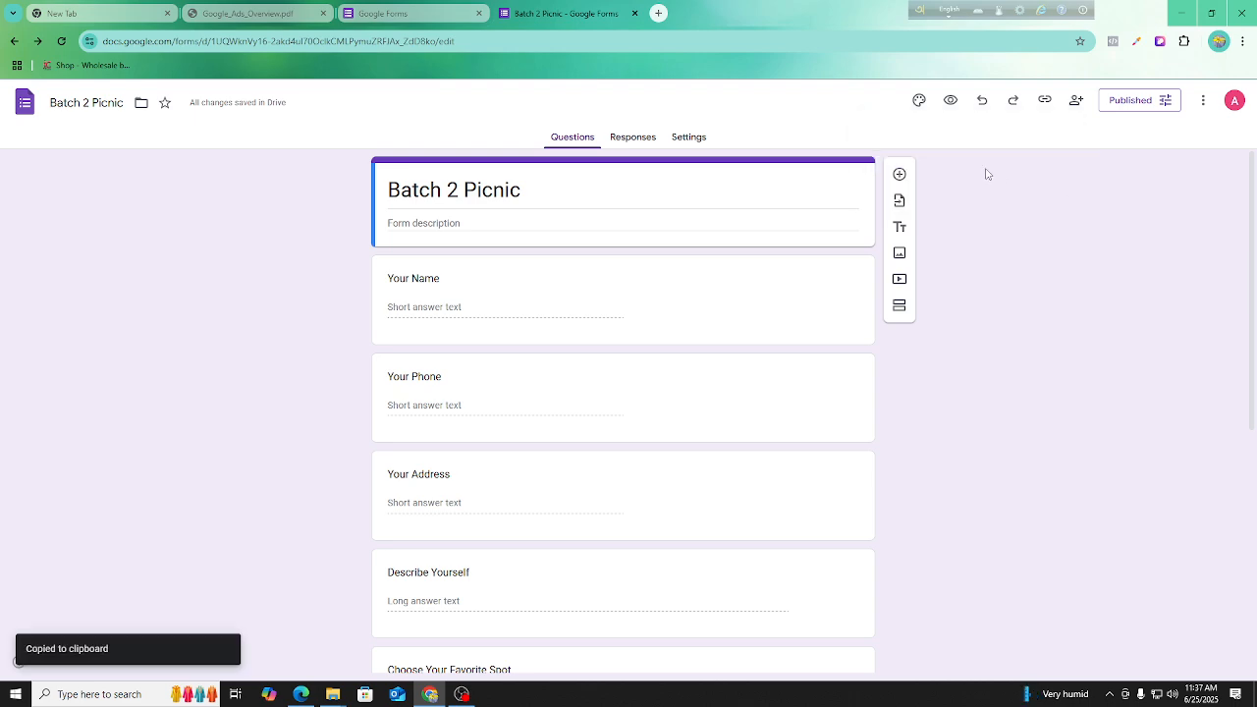
Prepare a new browser tab and copy the form's responder link as a shortened URL.
left_click(658, 13)
left_click(631, 18)
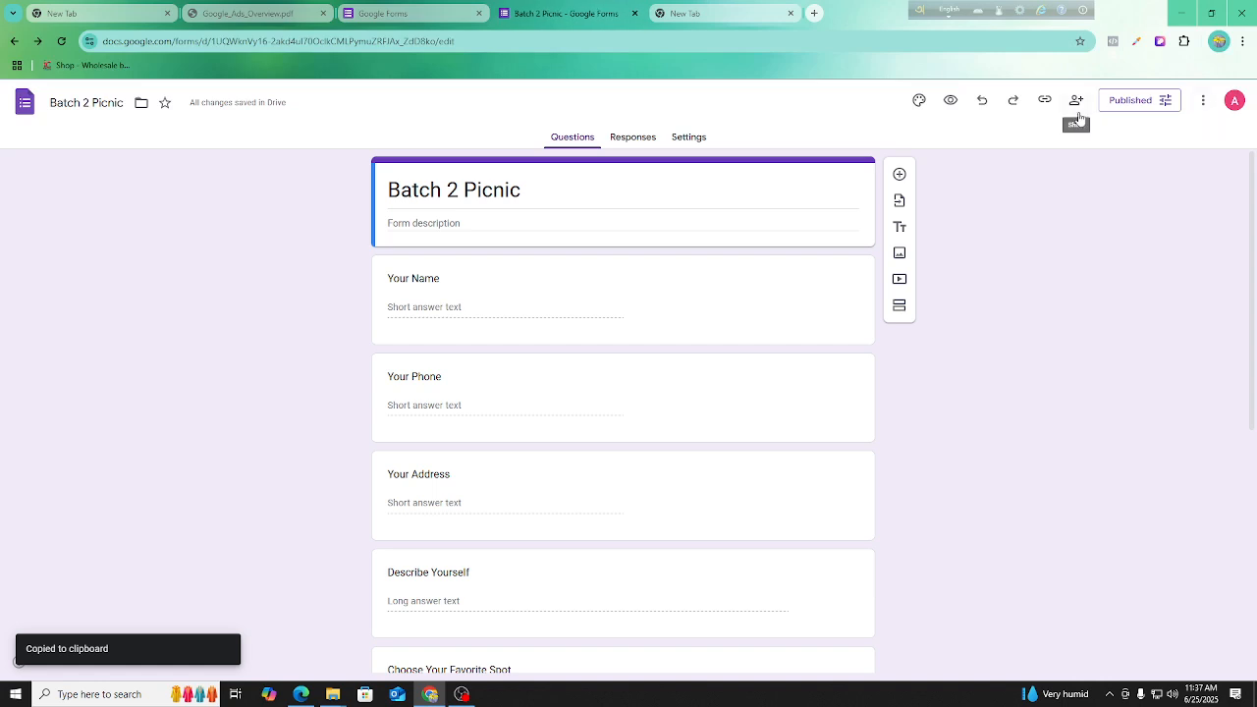
left_click(1044, 102)
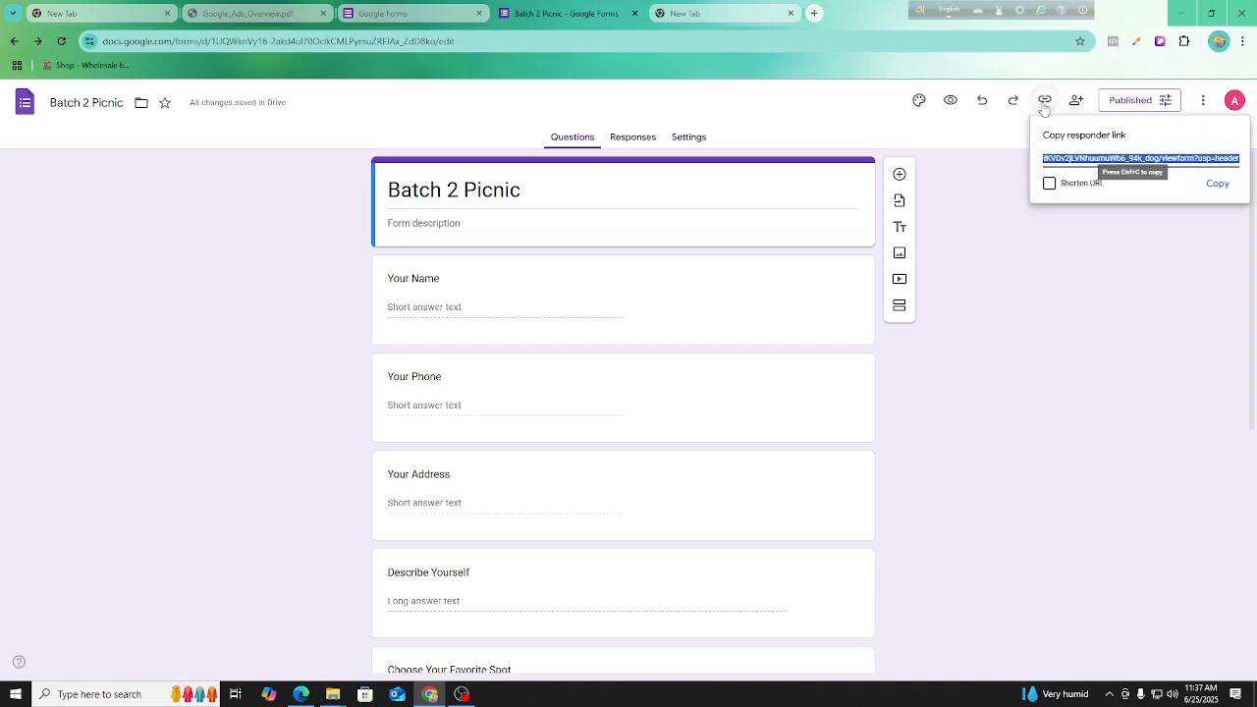
left_click(1060, 190)
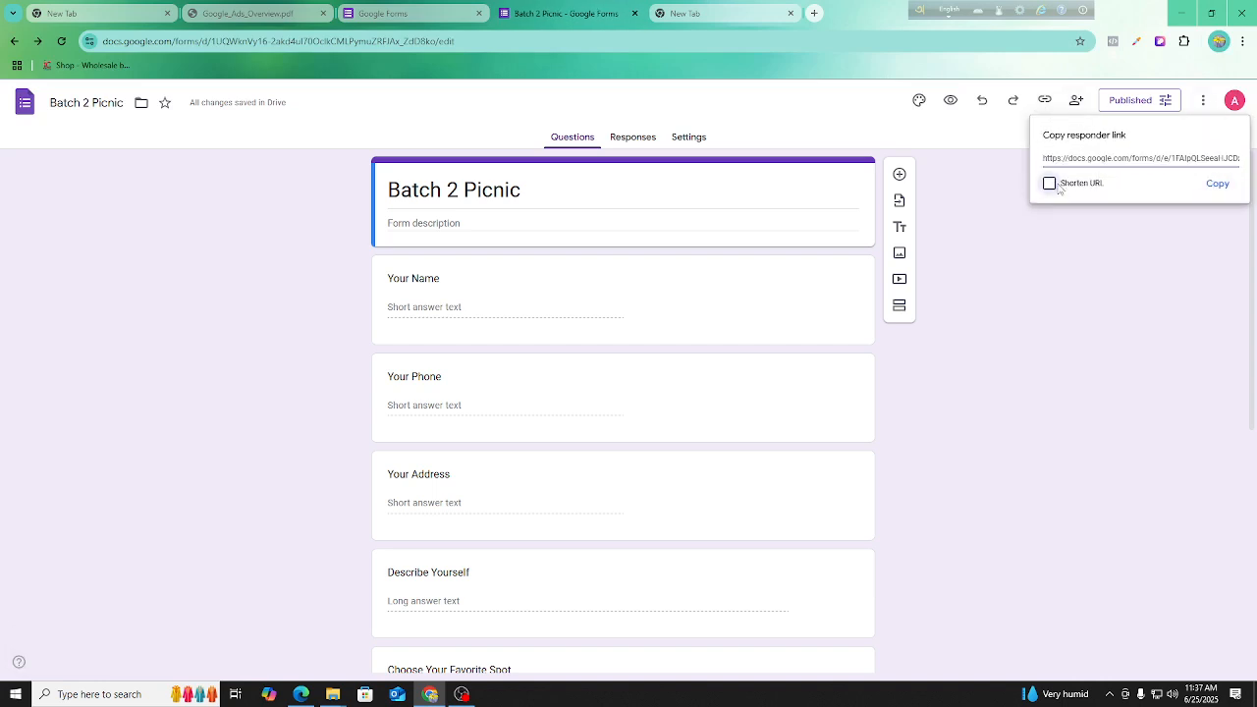
left_click(1216, 183)
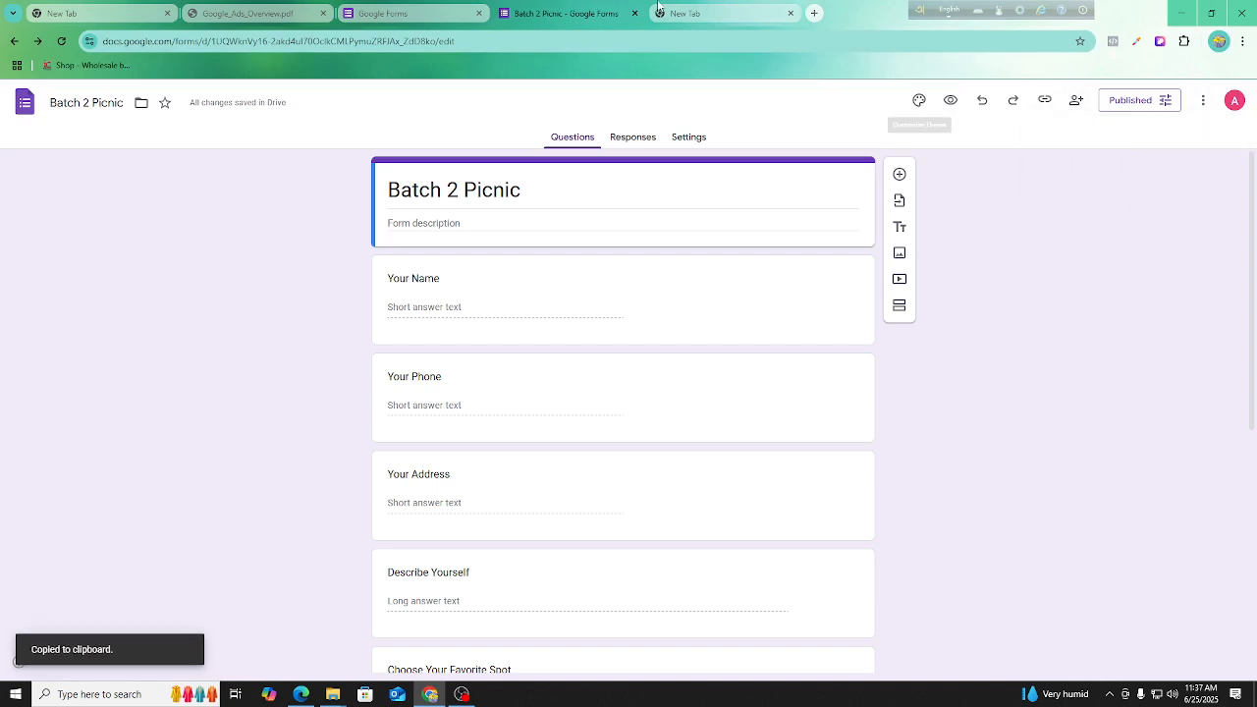
Load the copied form link in the new tab and review all questions on the live form.
left_click(684, 13)
left_click(294, 42)
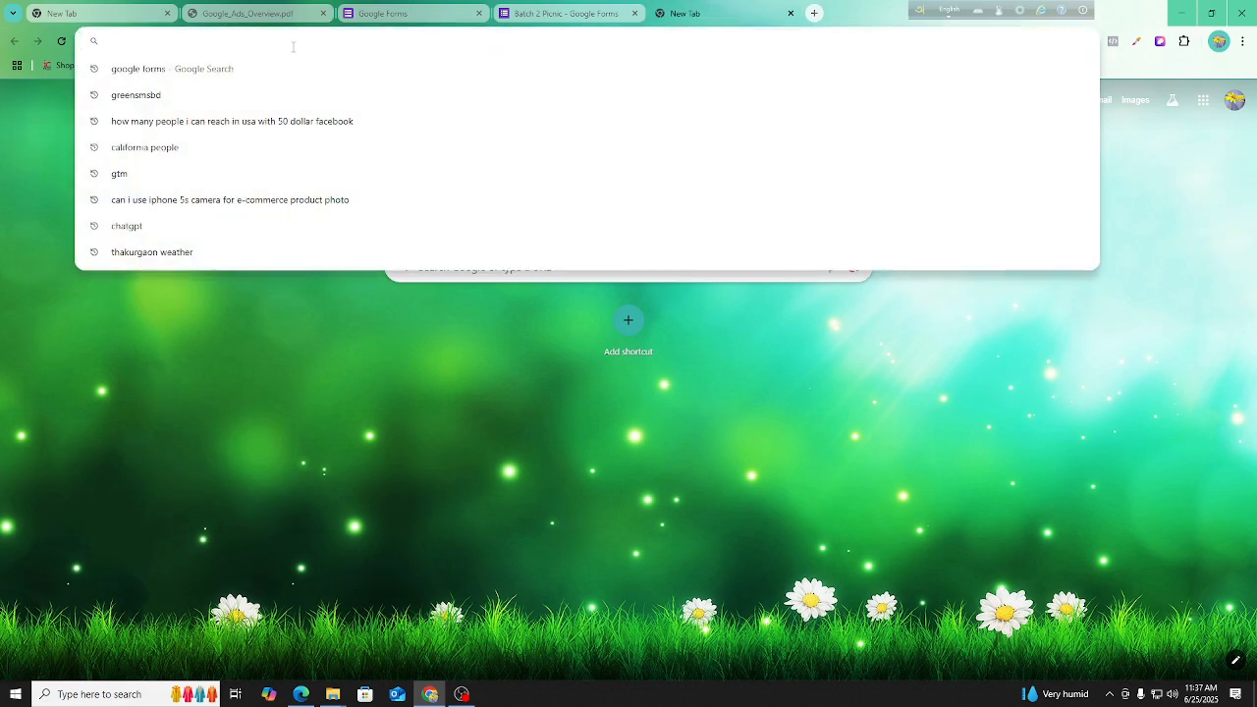
key("ctrl+v")
key("Return")
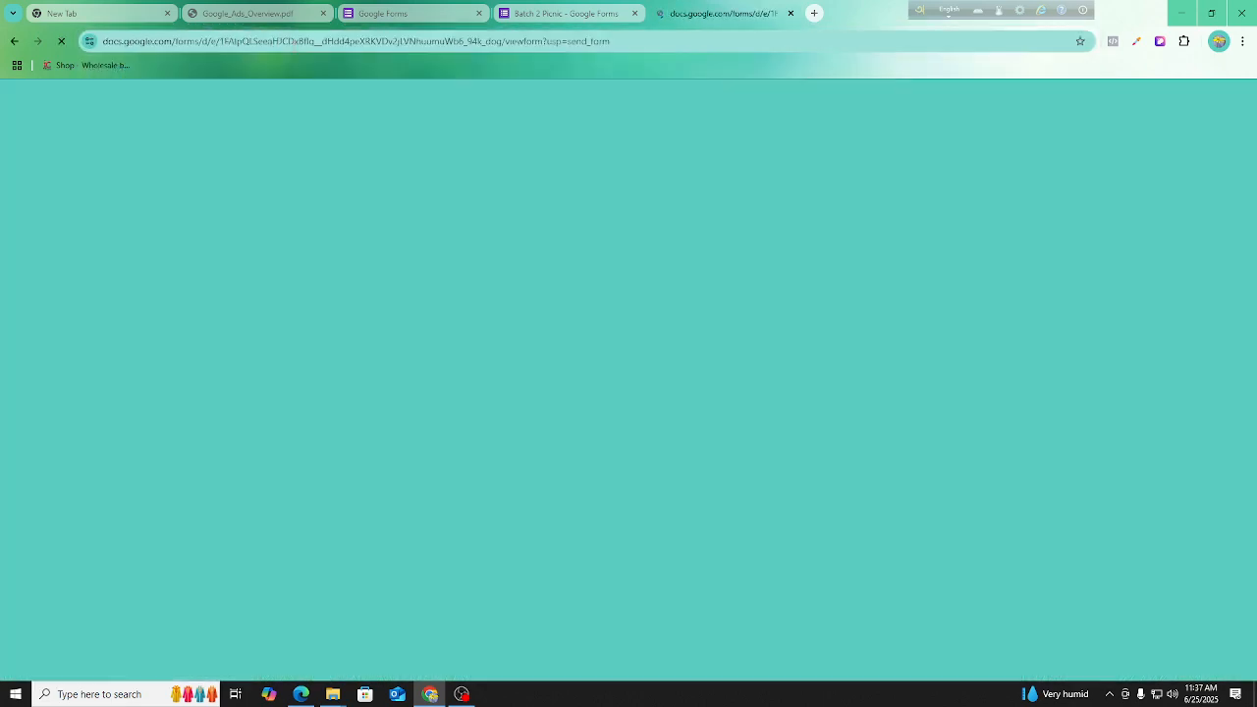
scroll(656, 531, "down", 2)
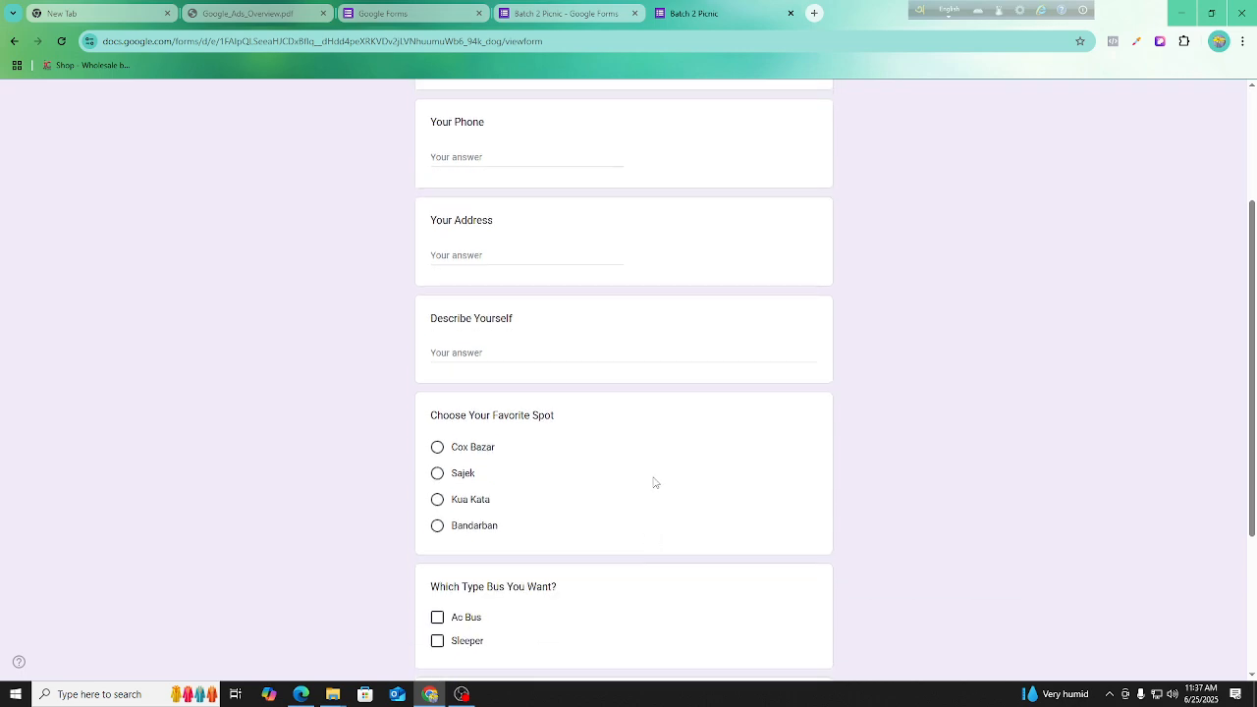
scroll(621, 382, "up", 2)
scroll(471, 432, "down", 2)
scroll(413, 343, "down", 2)
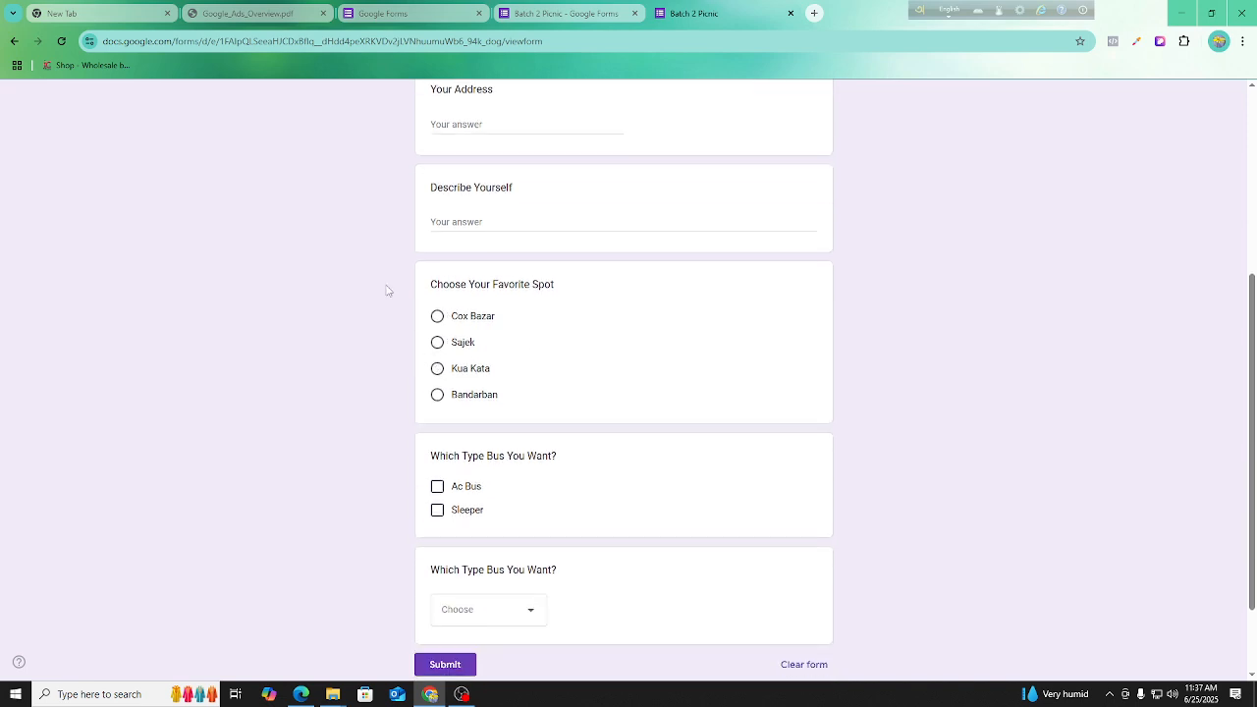
Return to the form editor, view its responses, and look at the options for linking them to a spreadsheet without creating one.
left_click(565, 13)
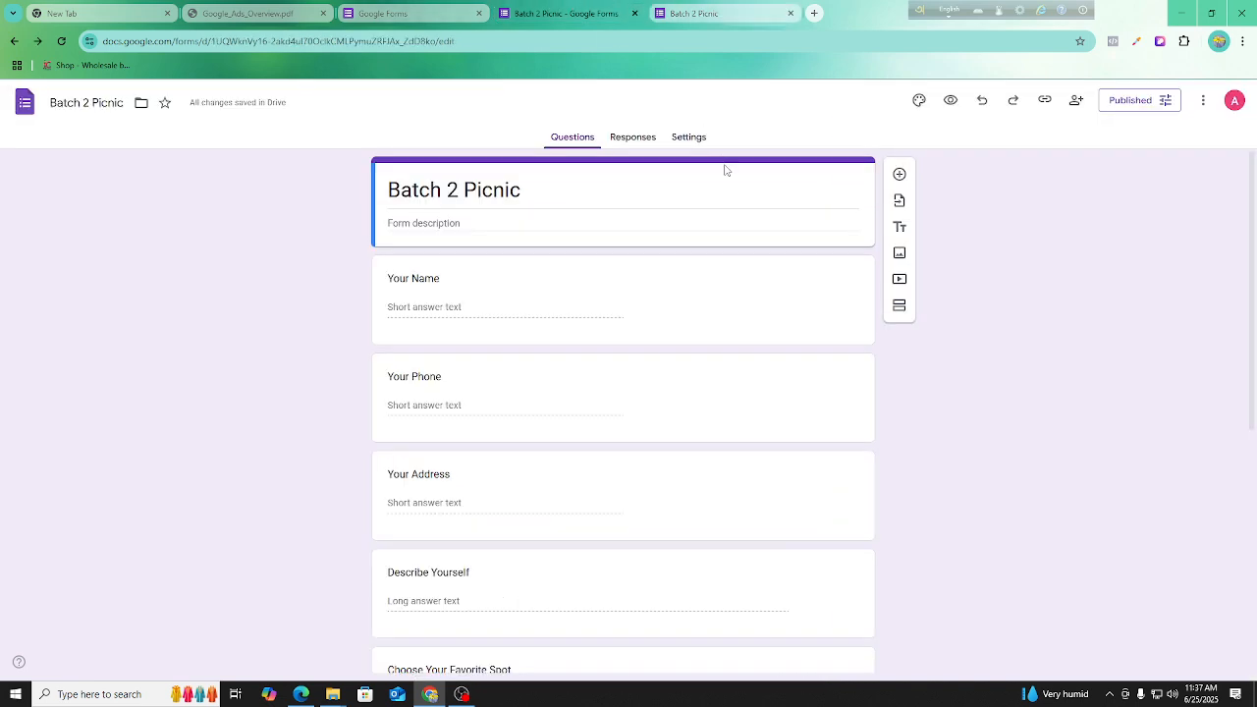
left_click(633, 138)
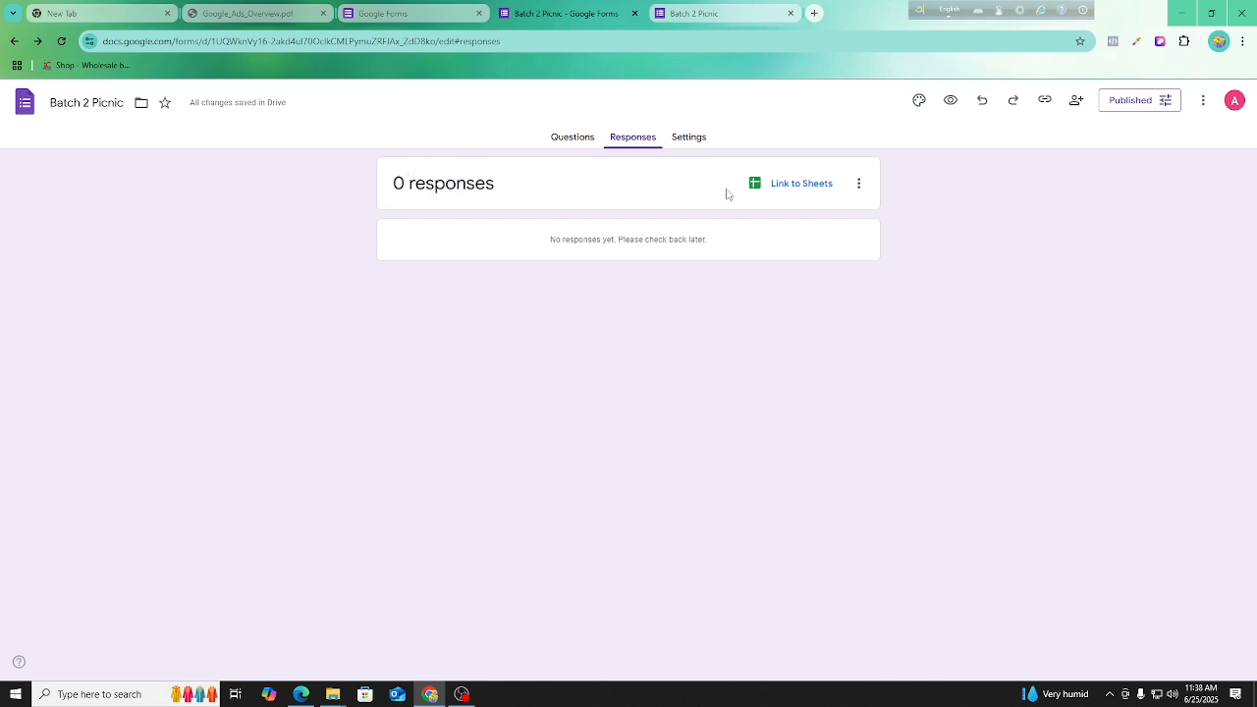
left_click(801, 187)
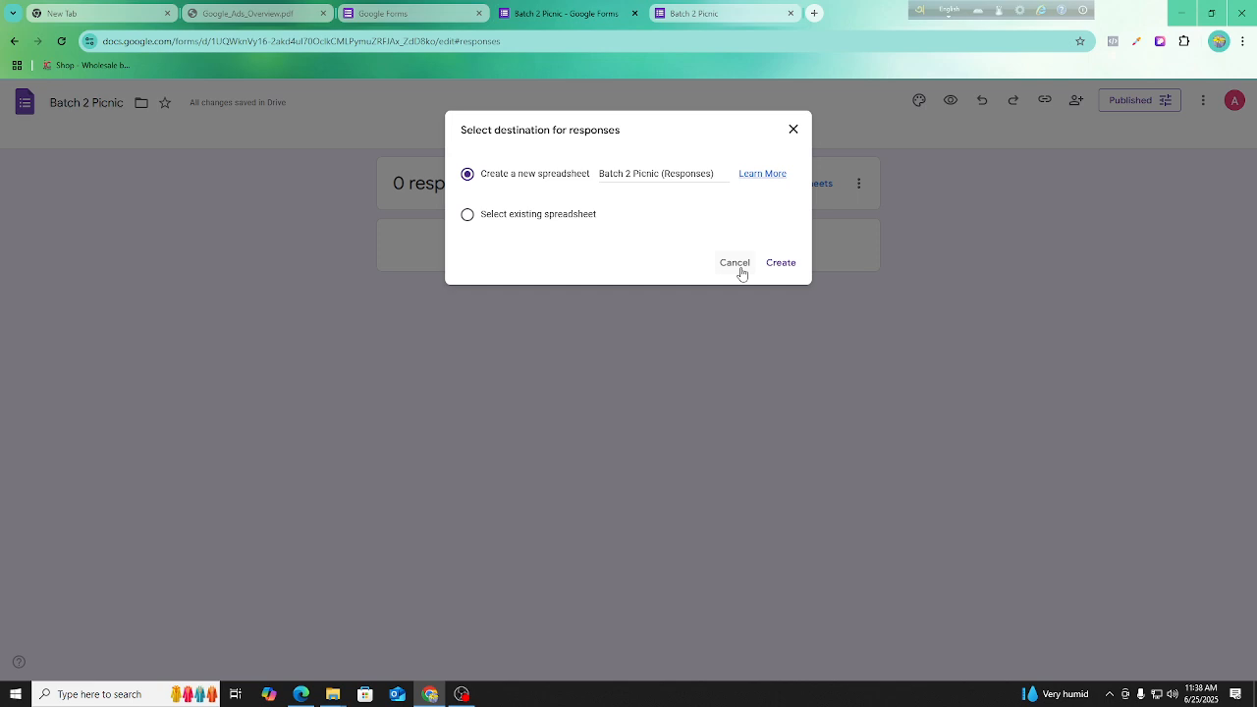
left_click(737, 265)
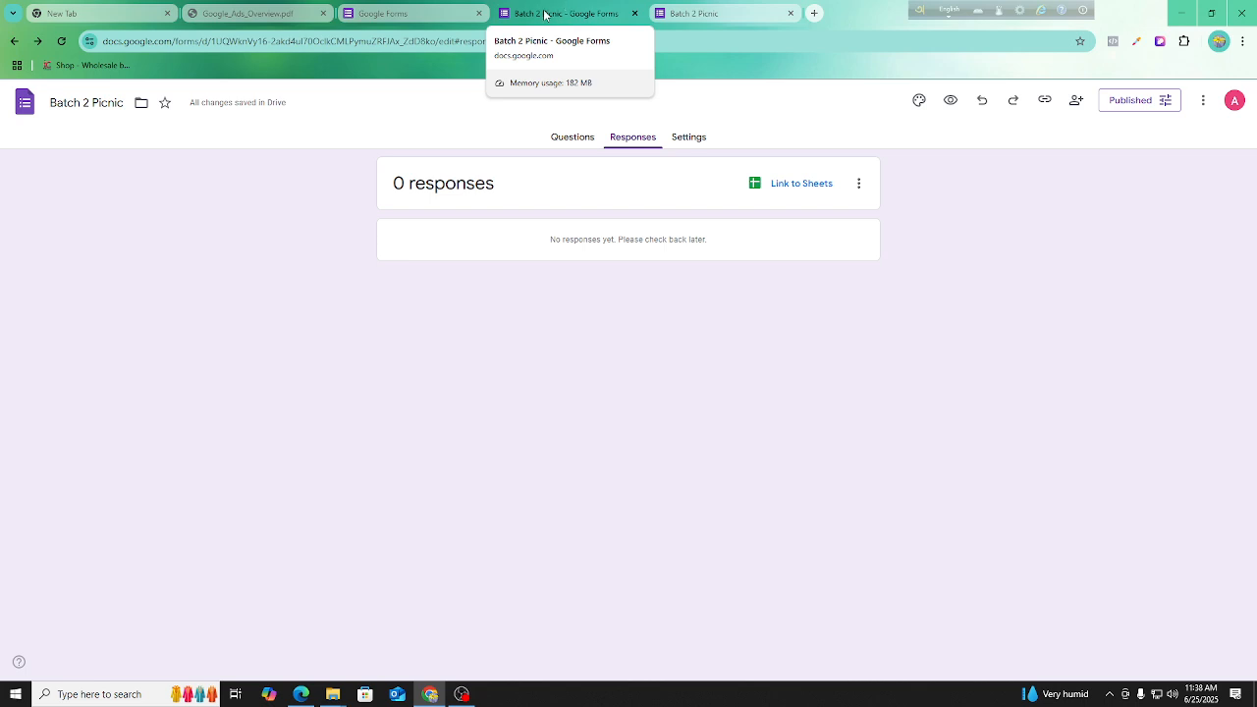
Search the web for "google forms" and open the Google Forms sign-in result.
left_click(133, 40)
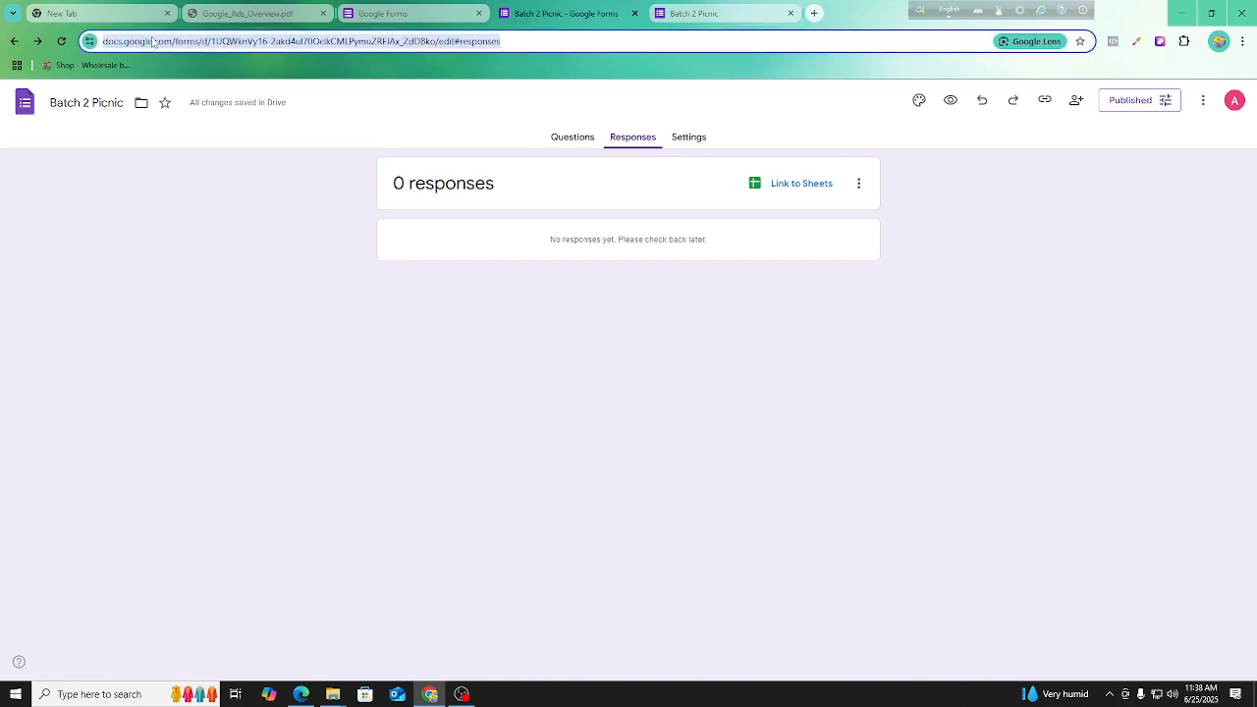
type("gog")
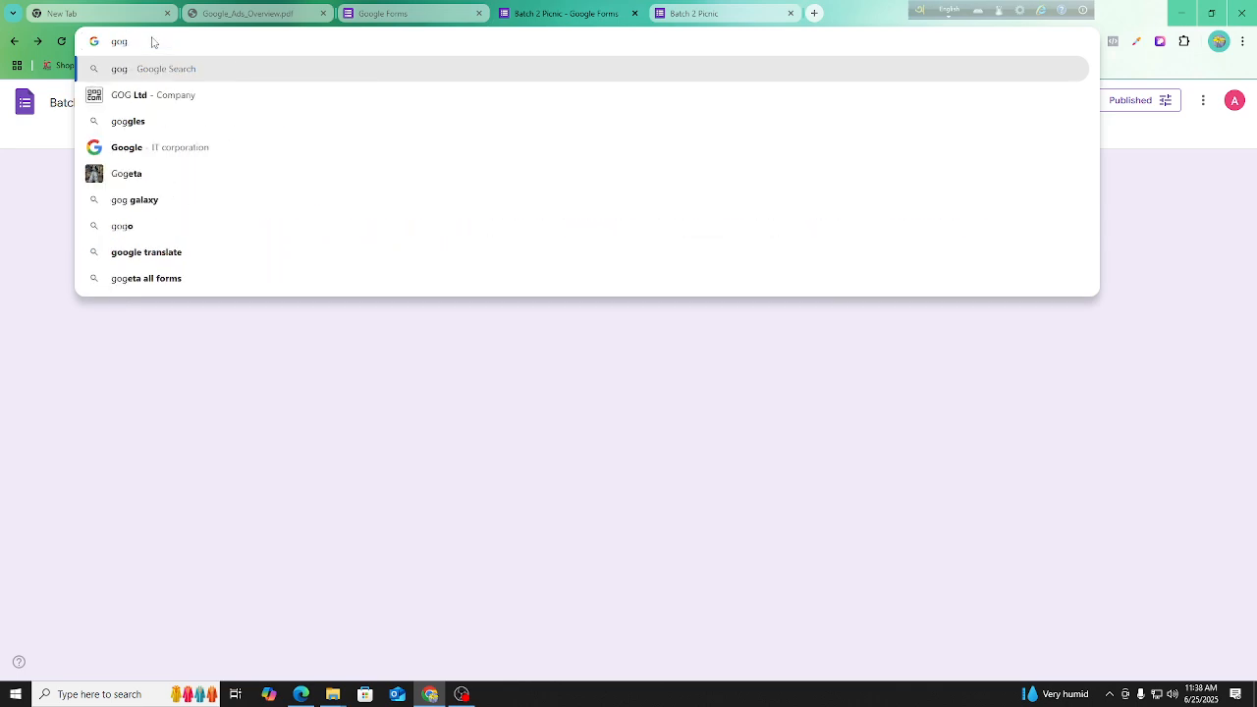
key("BackSpace")
type("ogle forms")
key("Return")
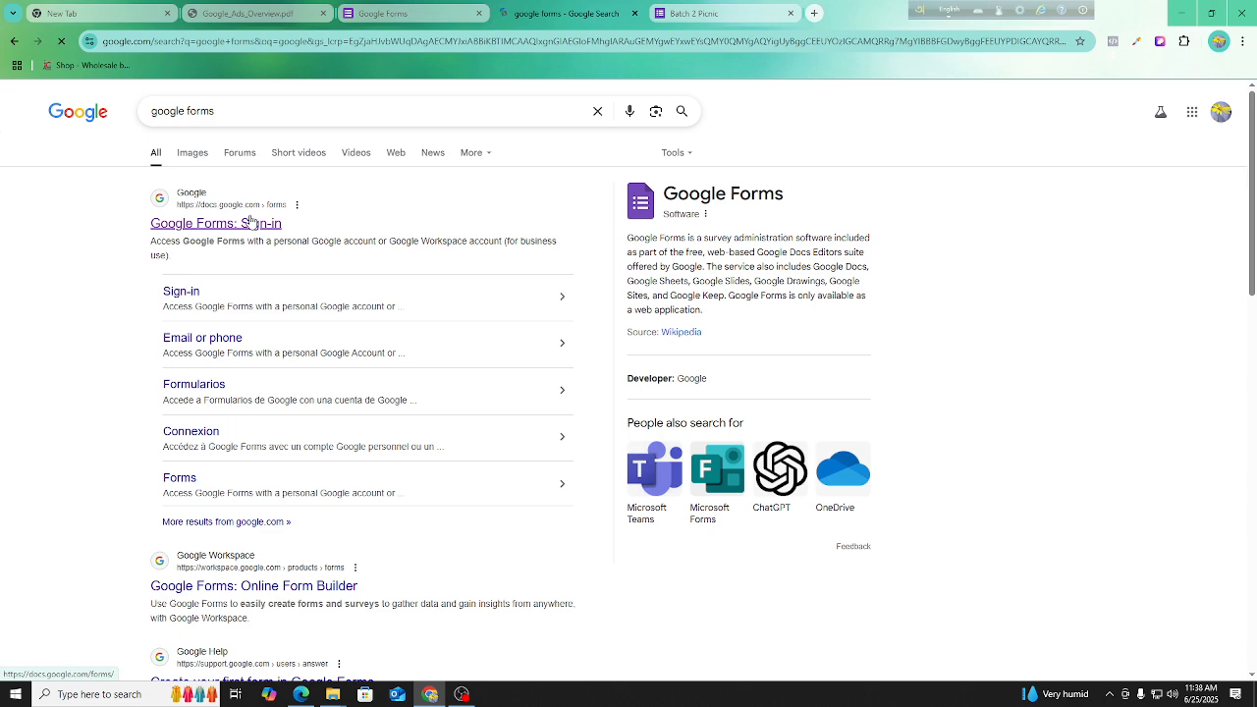
left_click(250, 222)
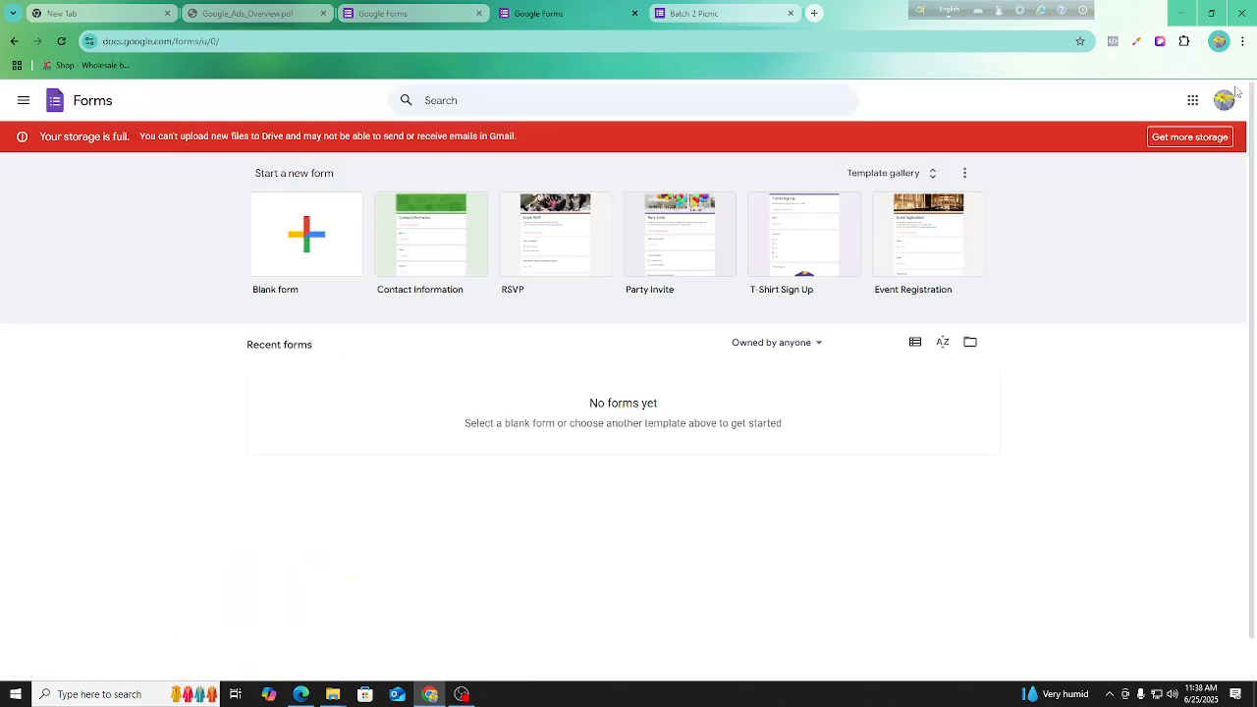
Switch to the Google account that owns the form and open "Batch 2 Picnic" from the recent forms.
left_click(1224, 100)
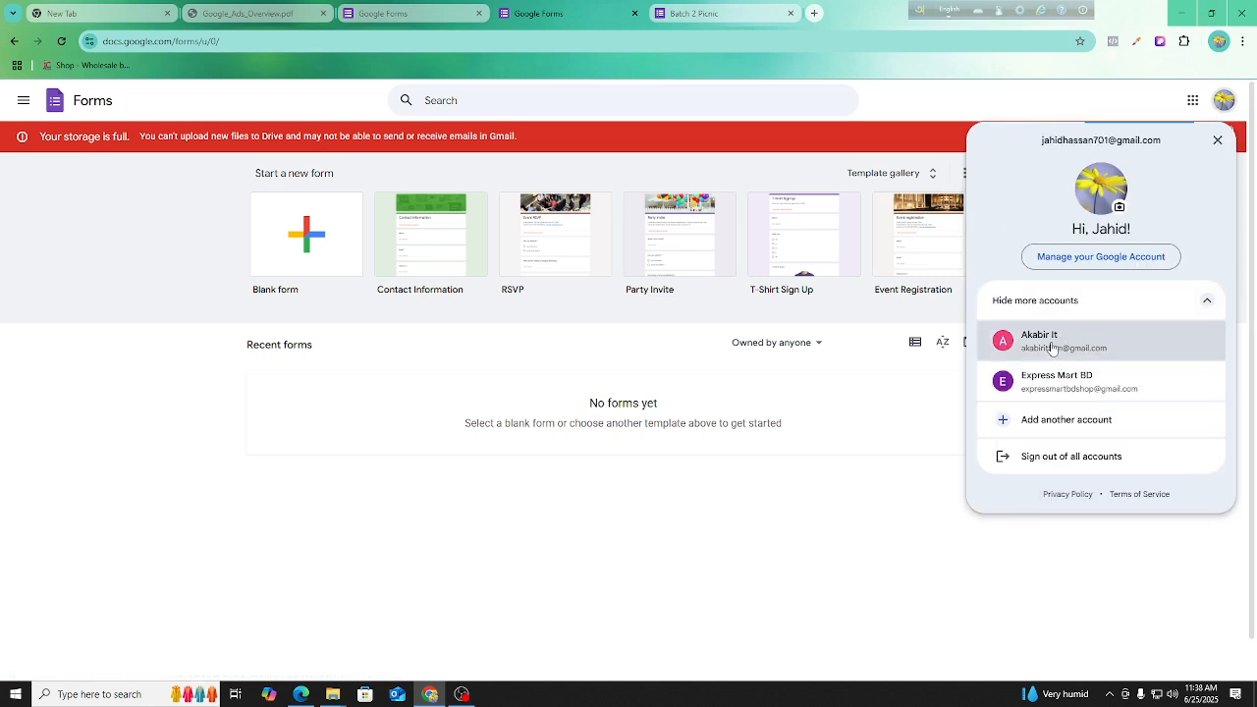
left_click(1052, 342)
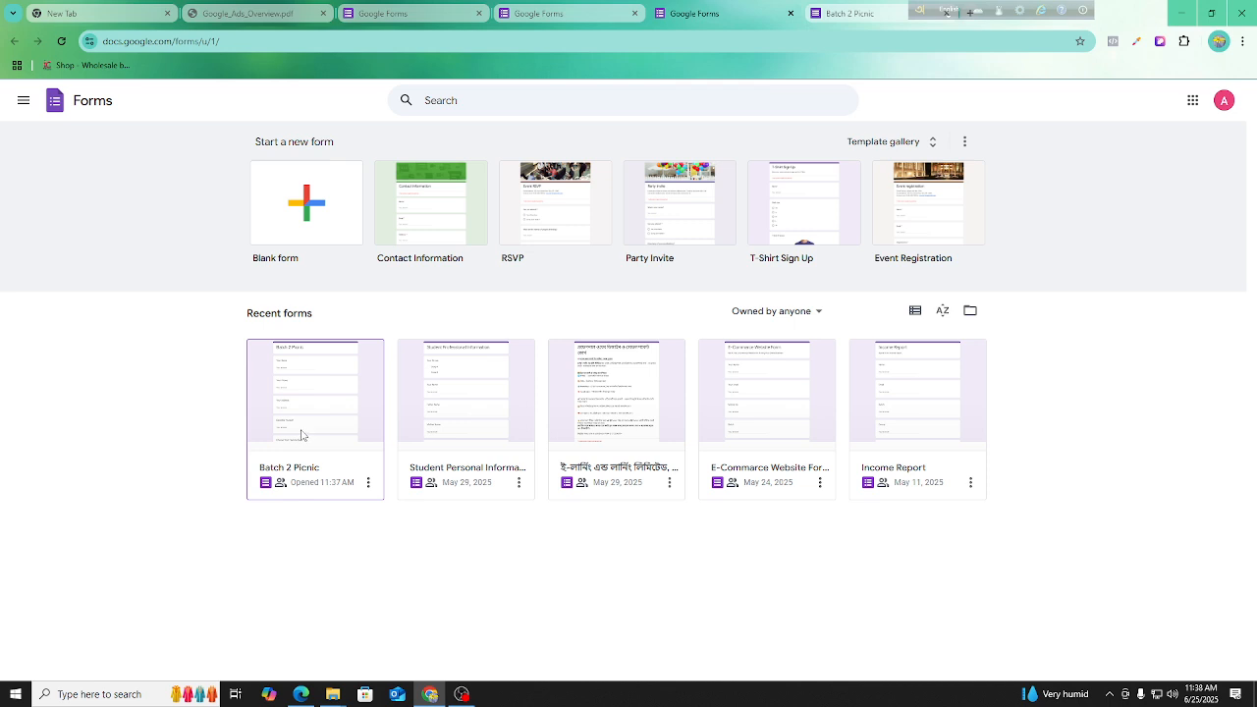
left_click(302, 436)
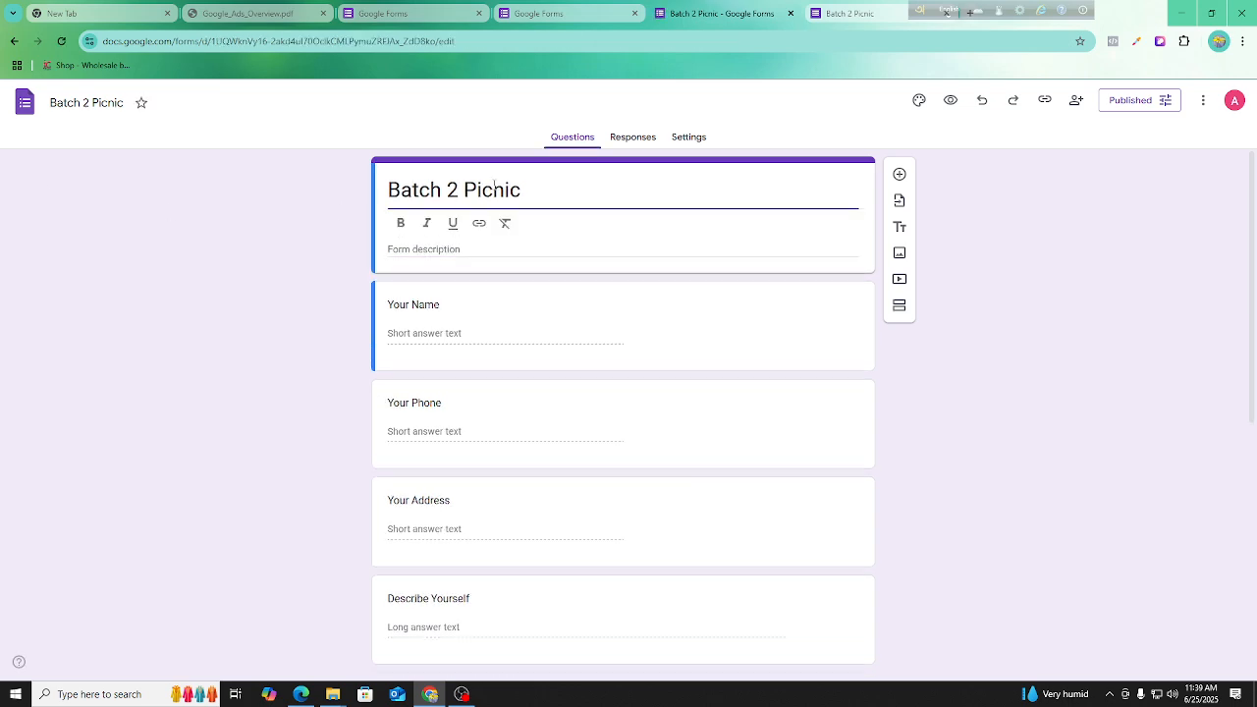
Check the reopened form's responses and close its editor tab.
left_click(636, 137)
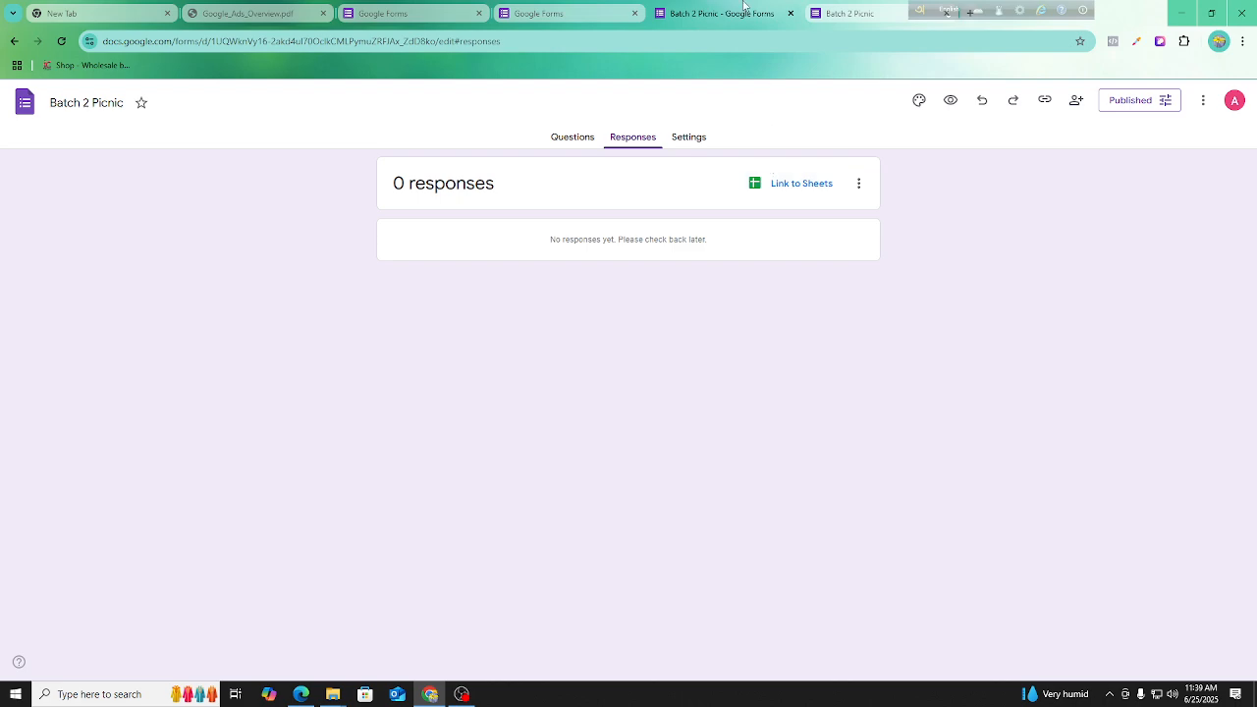
left_click(884, 15)
left_click(854, 13)
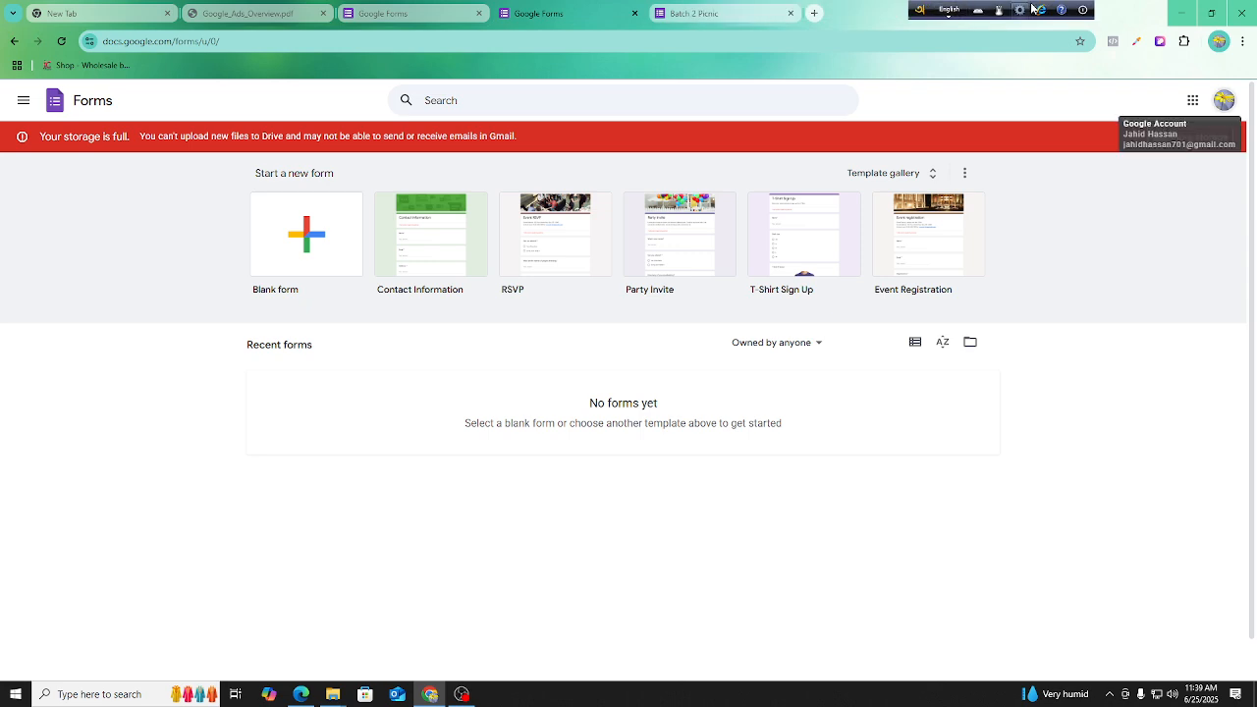